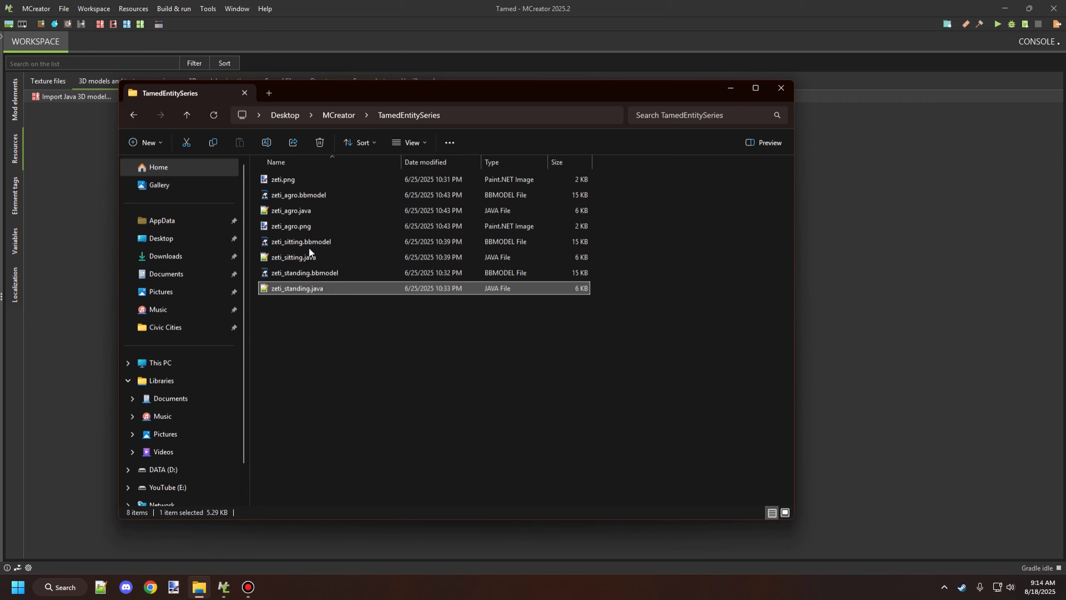
Delete zeti_sitting.java and zeti_agro.java from the TamedEntitySeries folder.
left_click(319, 257)
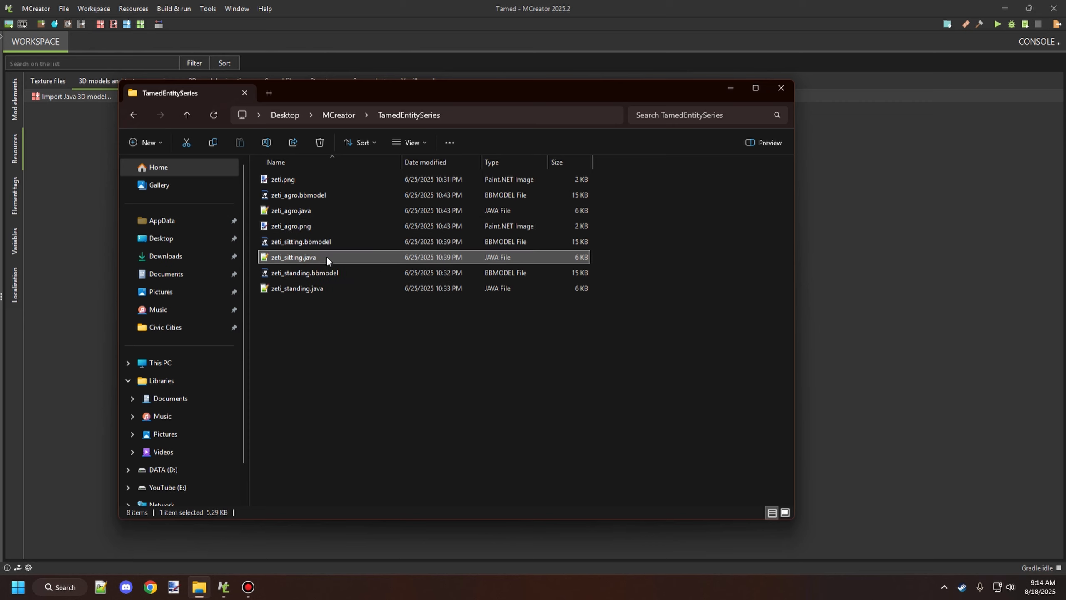
left_click(325, 290)
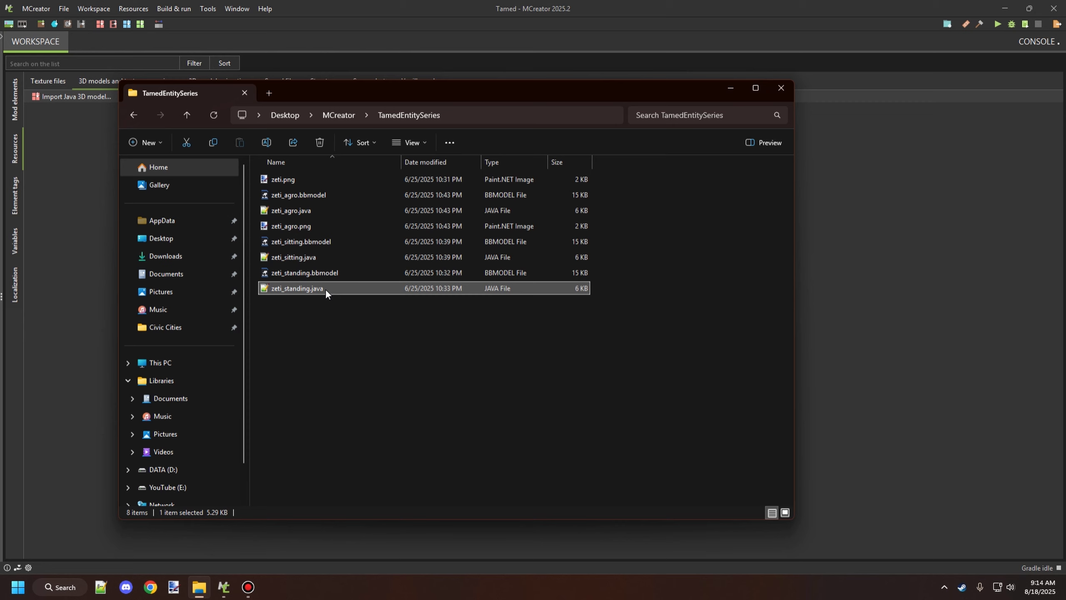
left_click(325, 259)
left_click(317, 210, "ctrl")
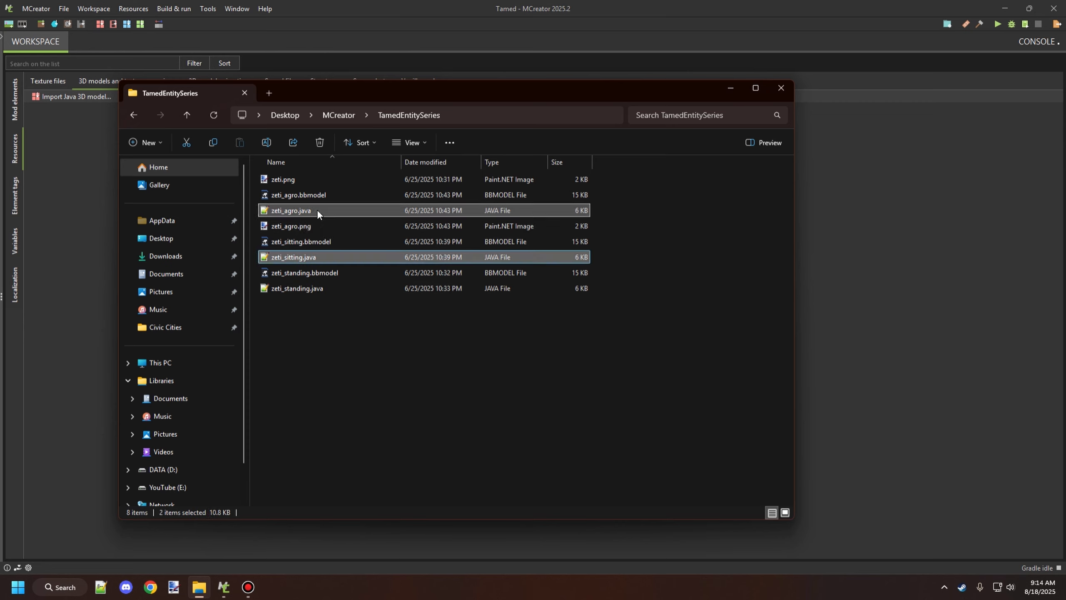
key("Delete")
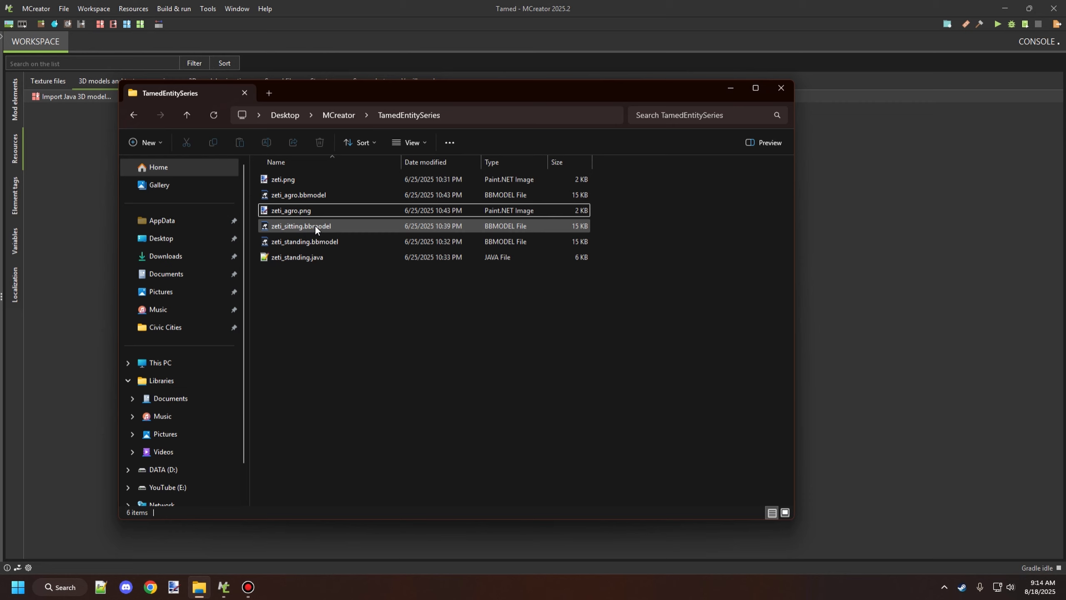
Open zeti_sitting.bbmodel in Blockbench and set the project's model identifier to zeti_sitting.
double_click(315, 225)
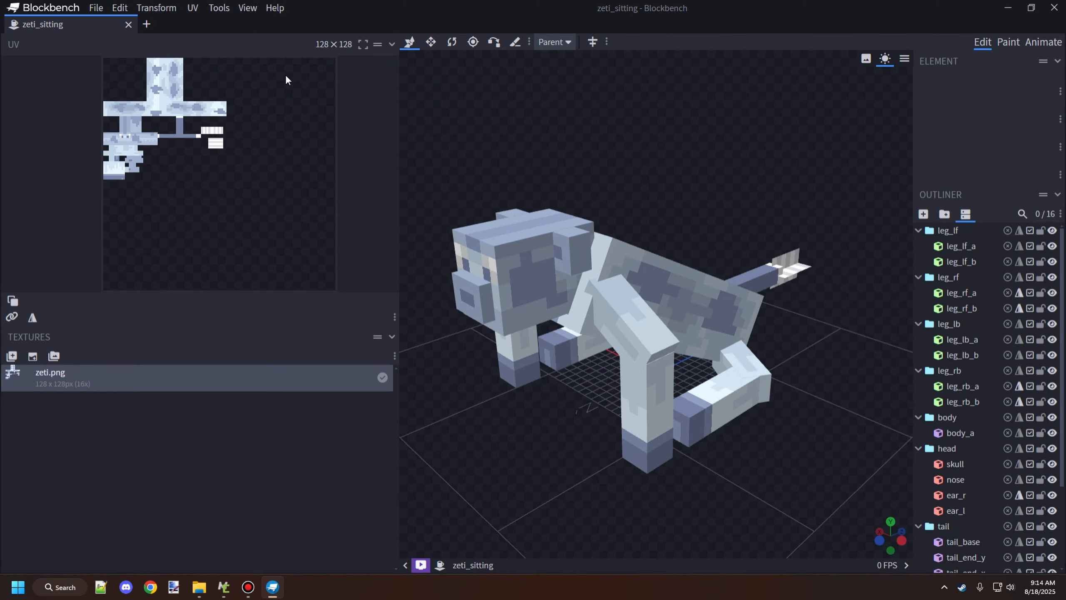
left_click_drag(789, 212, 714, 172)
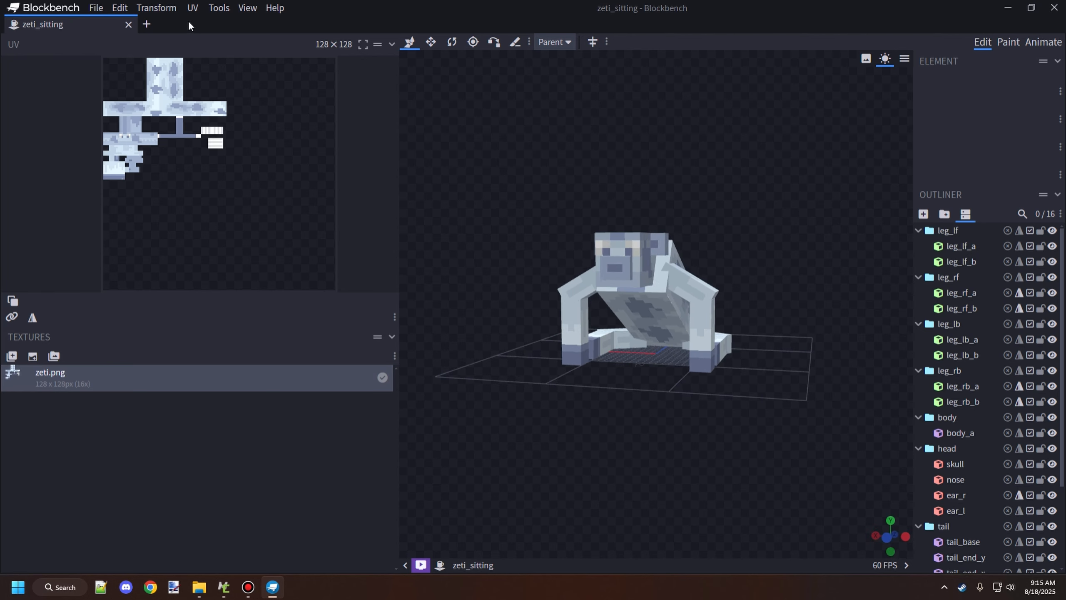
left_click(128, 9)
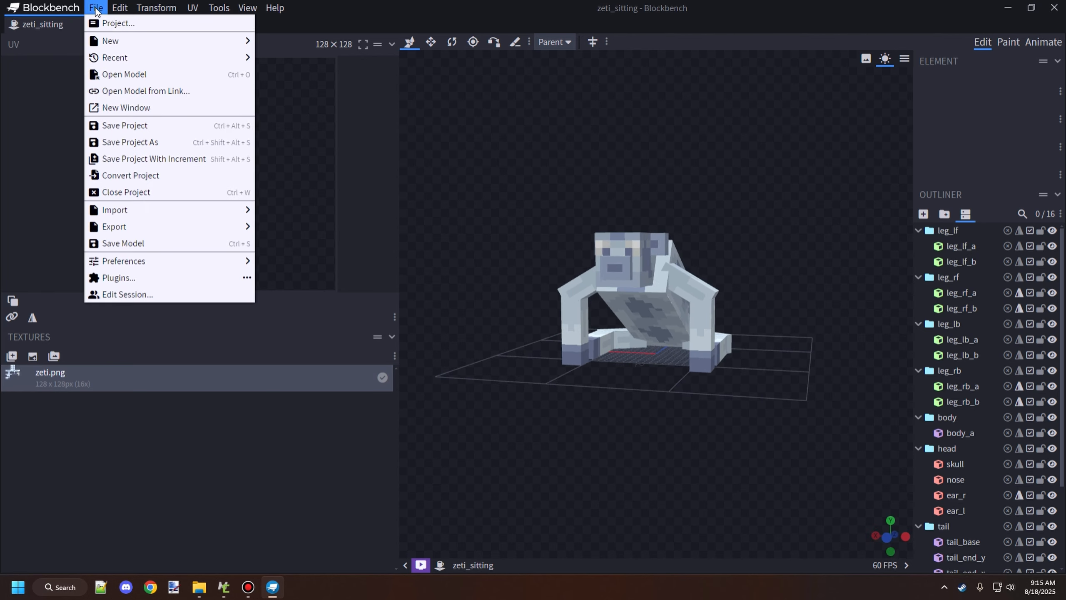
left_click(109, 23)
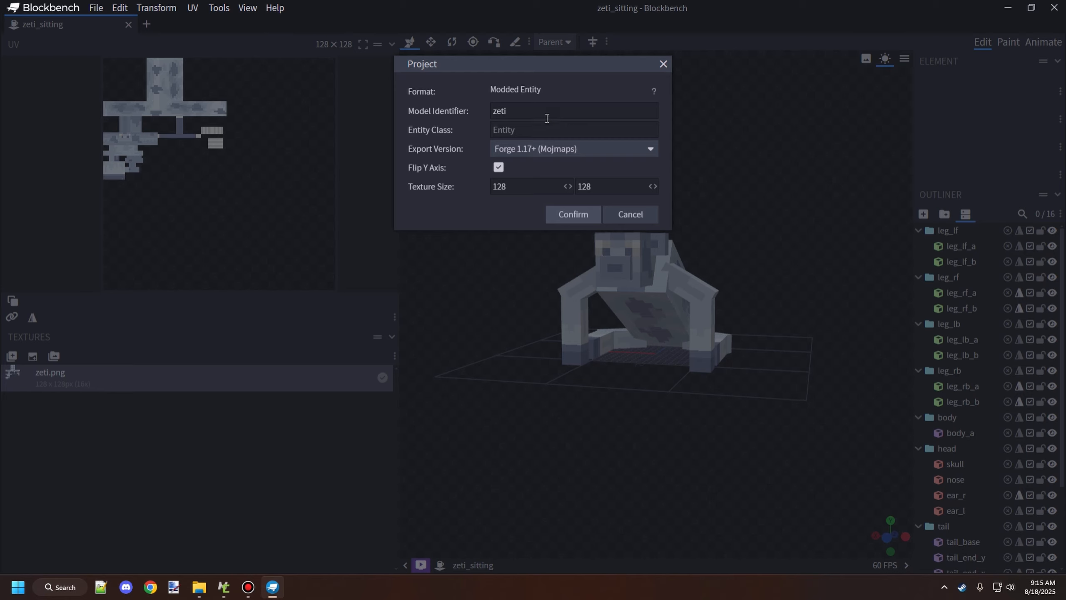
left_click(571, 107)
type(")")
type("sitting")
left_click(581, 215)
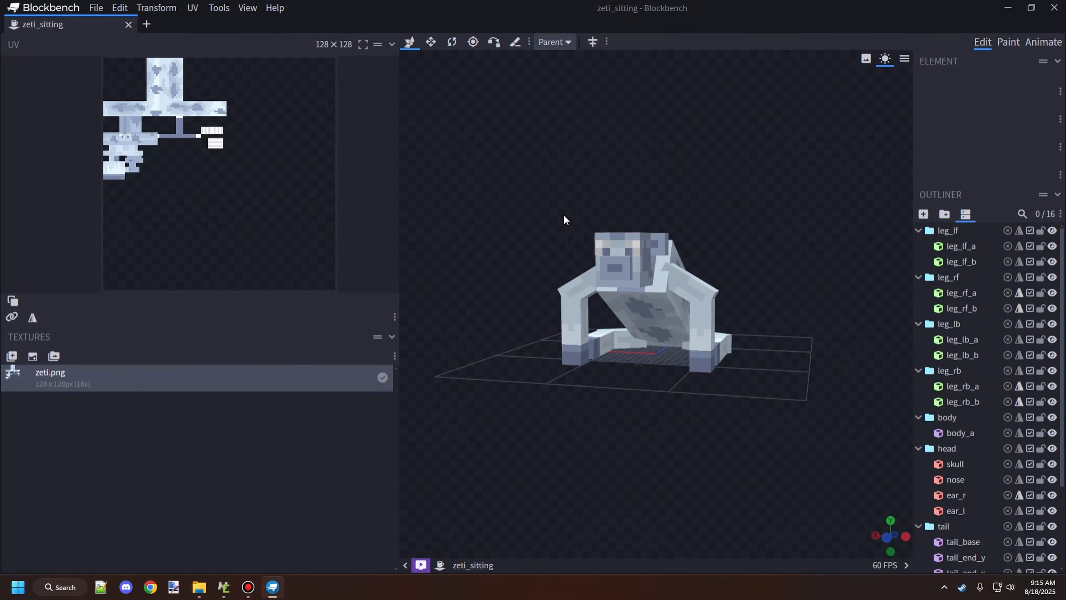
Save the sitting model's project and start a Java Entity export into the MCreator/TamedEntitySeries folder on the desktop.
left_click(94, 8)
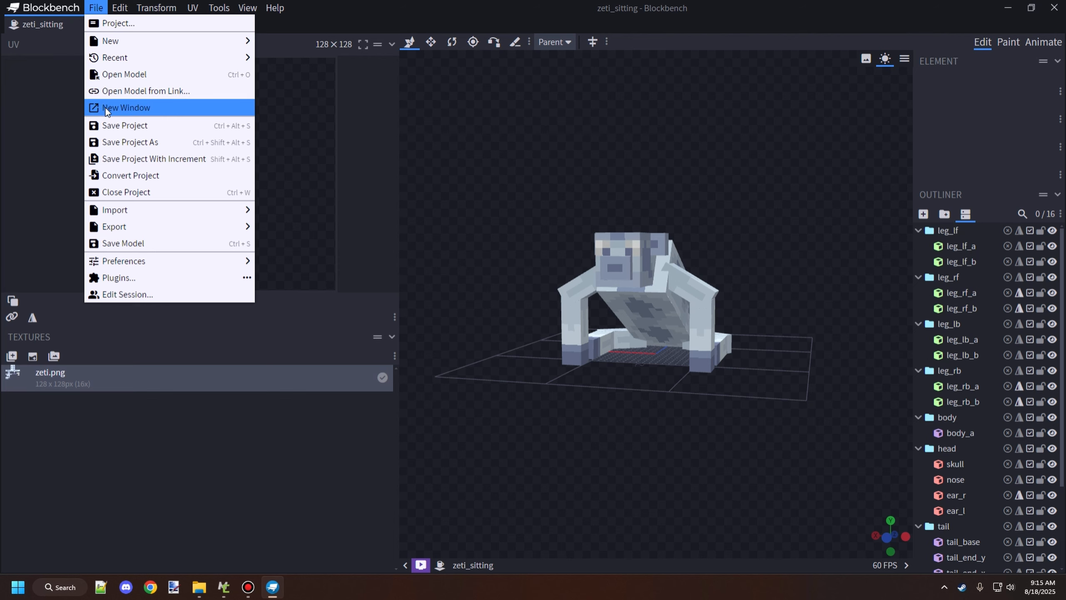
left_click(128, 143)
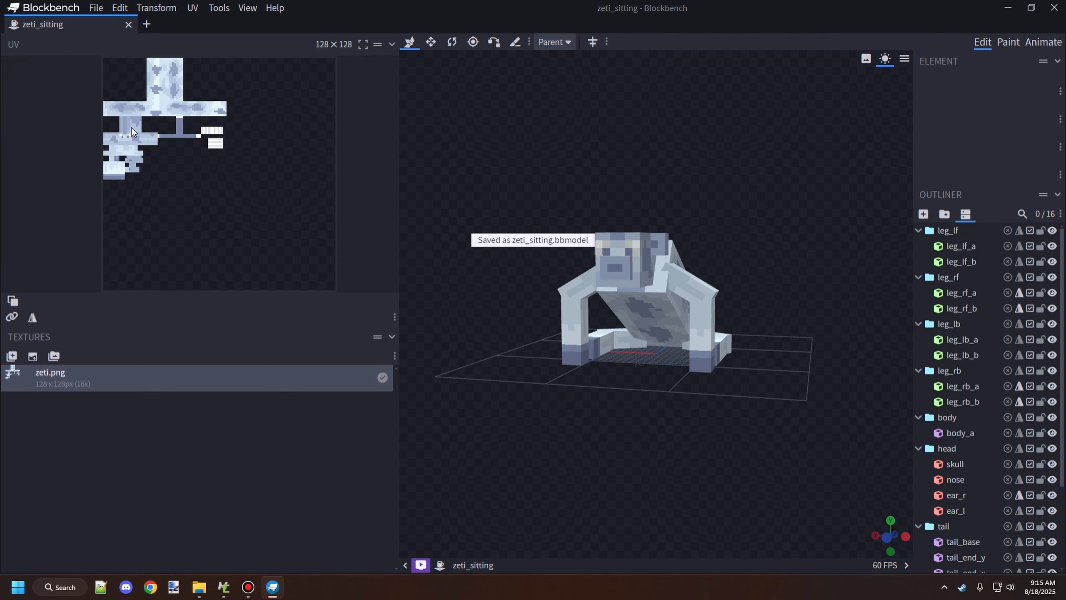
left_click(96, 8)
mouse_move(112, 227)
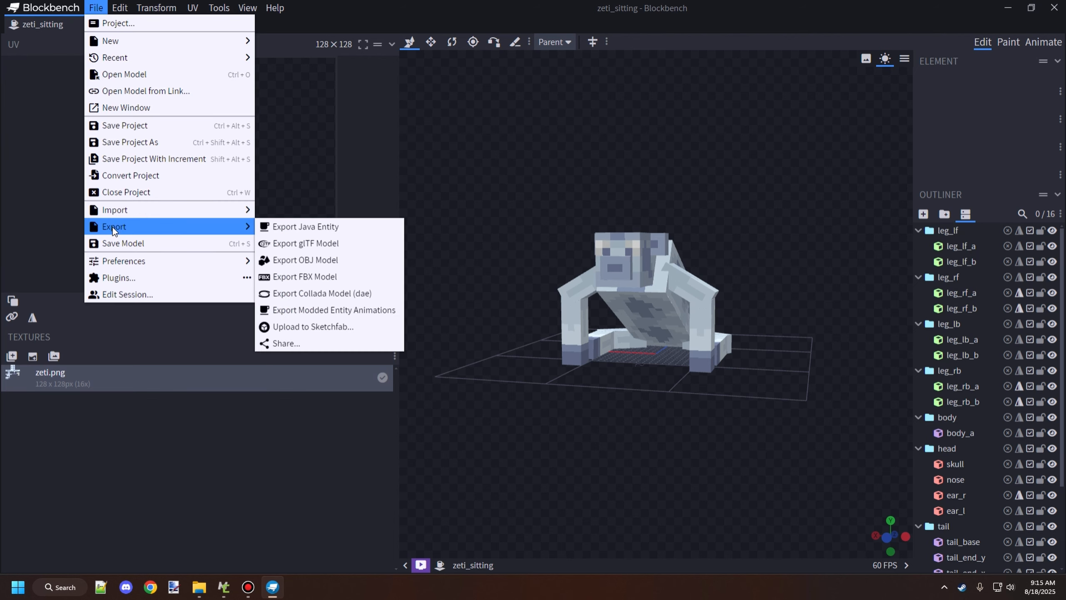
left_click(340, 227)
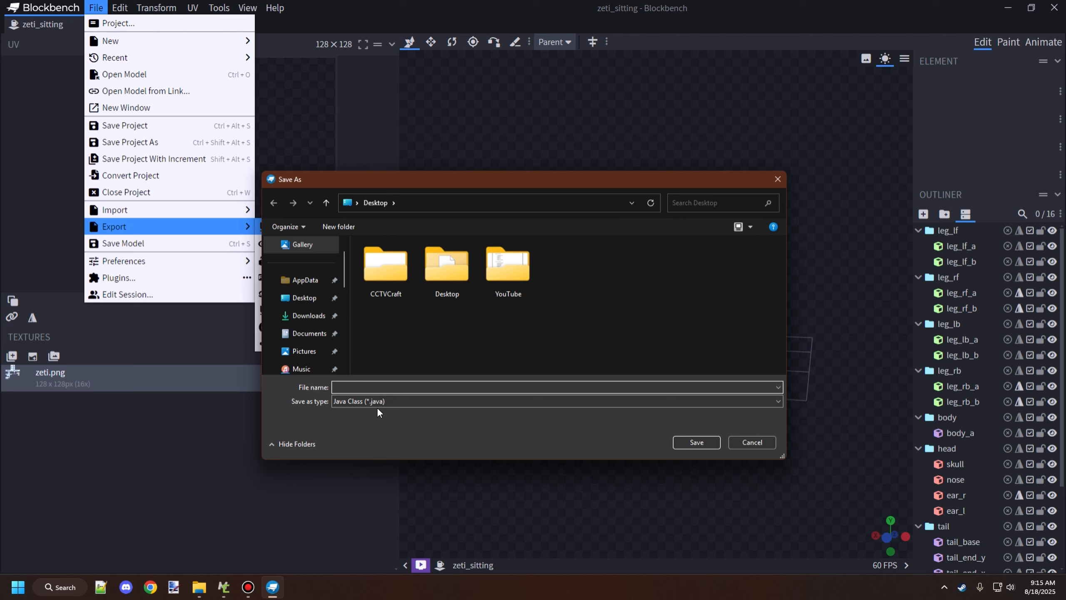
double_click(390, 273)
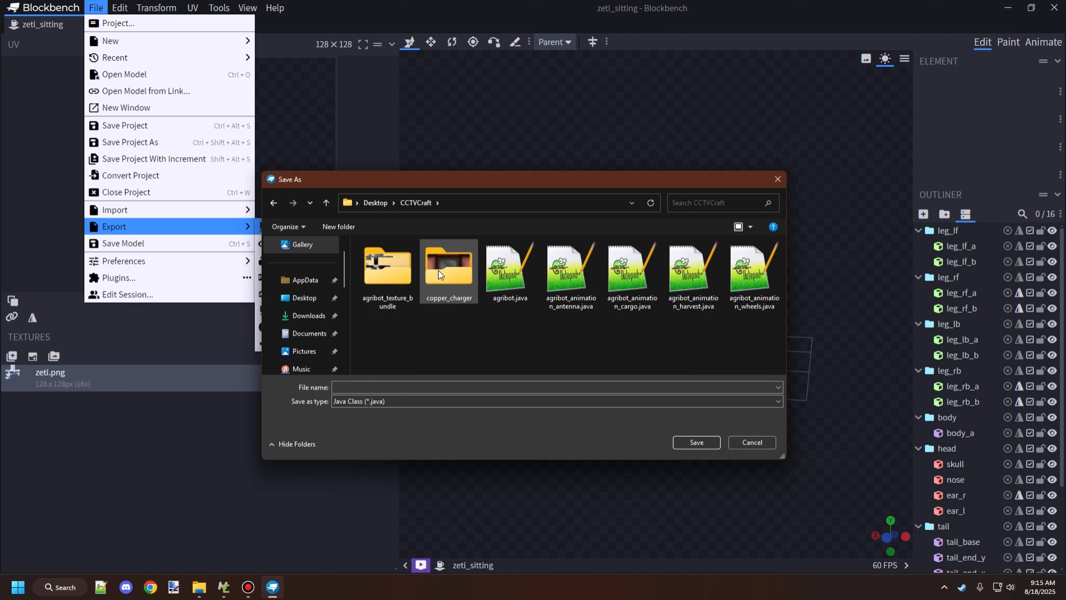
left_click(383, 203)
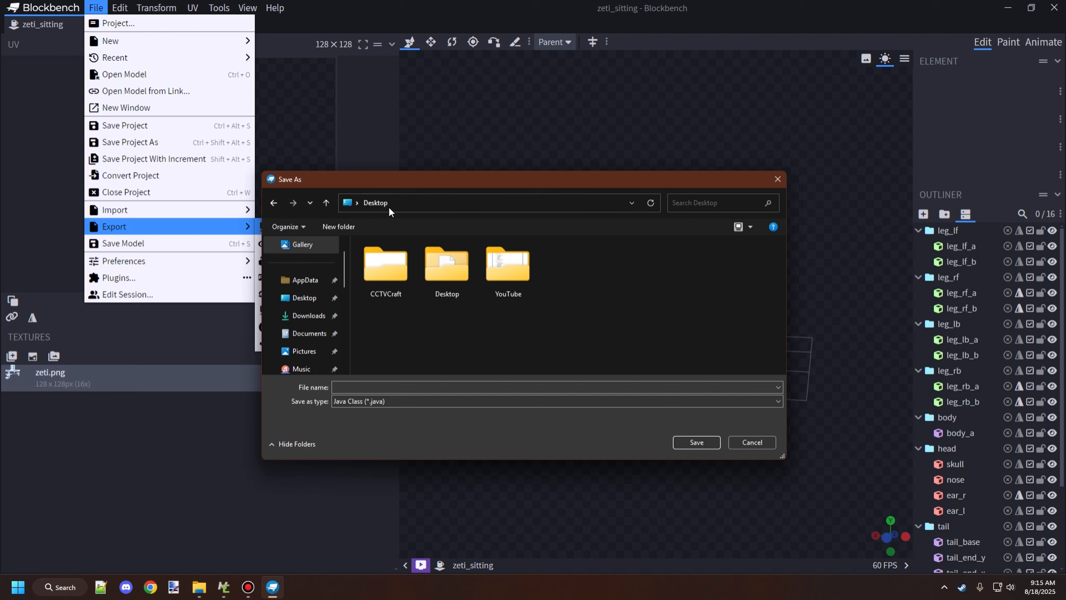
double_click(448, 267)
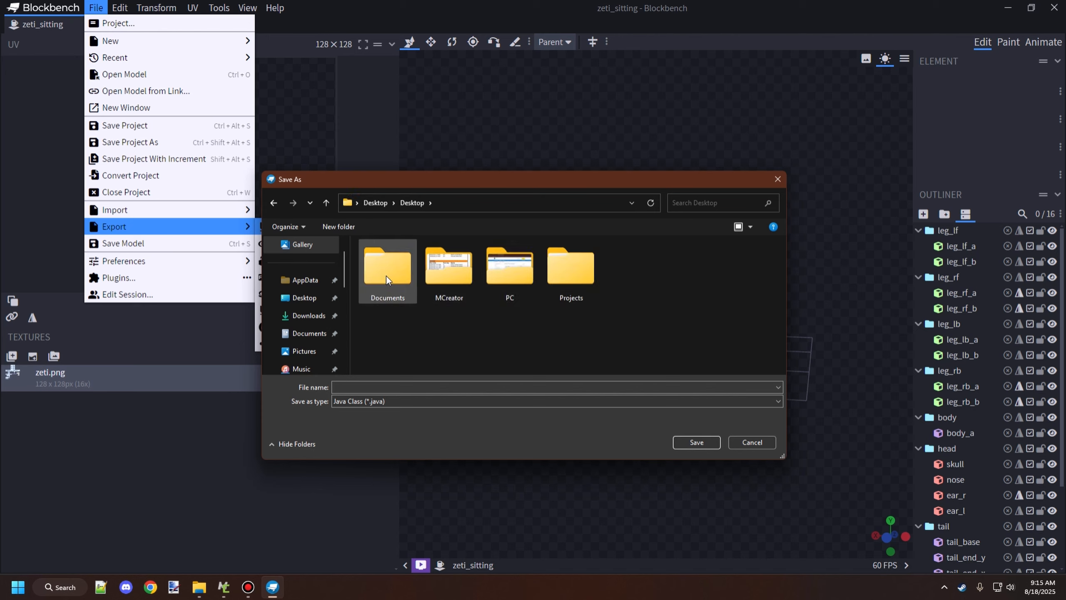
double_click(445, 268)
double_click(371, 339)
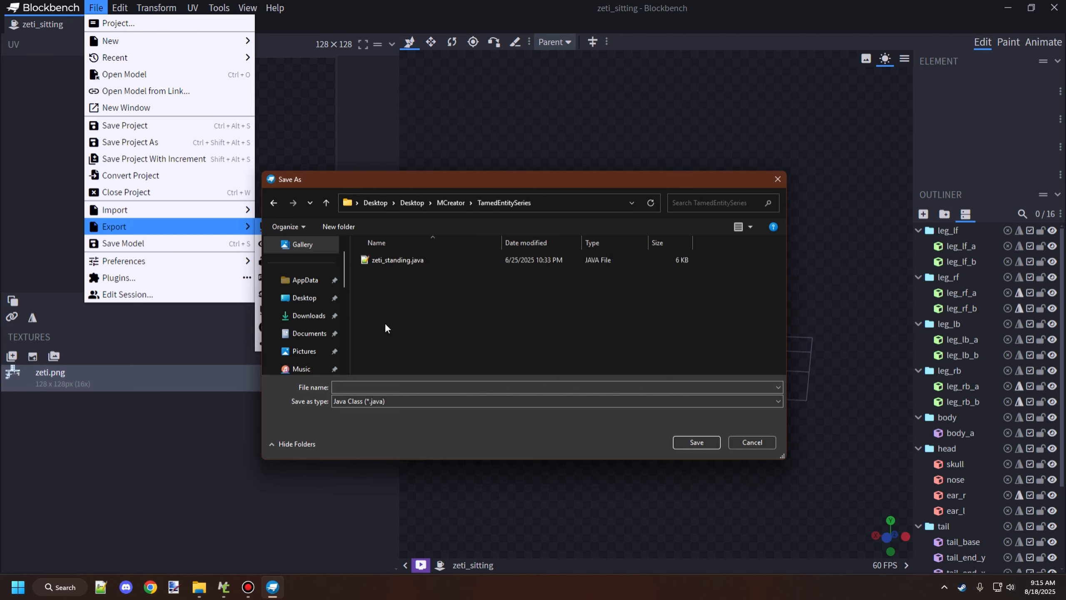
Name the exported Java class zeti_sitting.java, based on the existing zeti_standing.java file name, and save it.
left_click(407, 259)
left_click(374, 387)
left_click(374, 386)
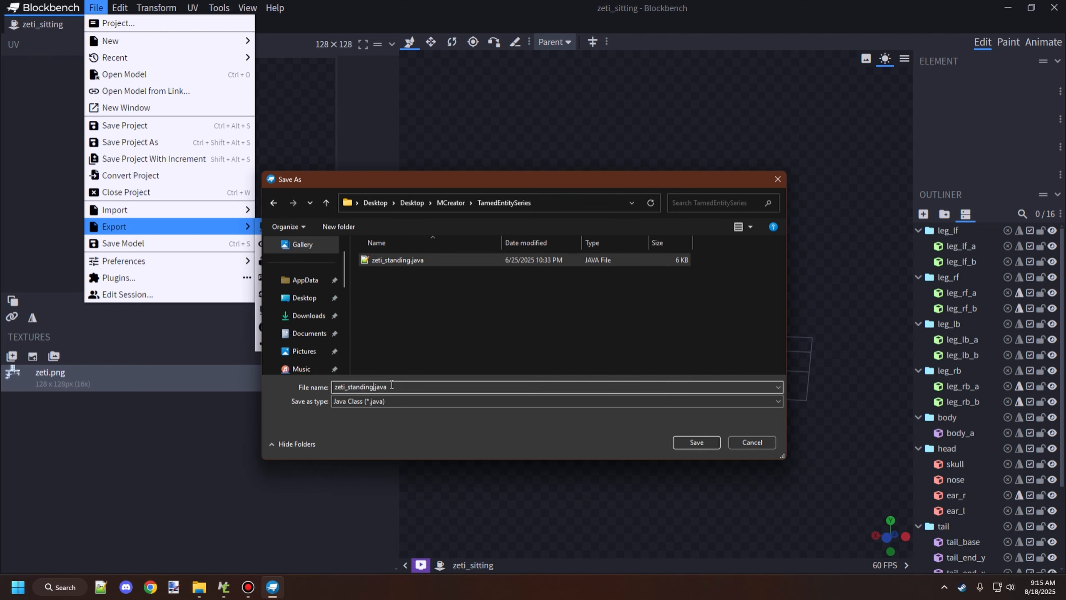
key("BackSpace")
key("BackSpace")
key("BackSpace")
key("BackSpace")
key("BackSpace")
key("BackSpace")
key("BackSpace")
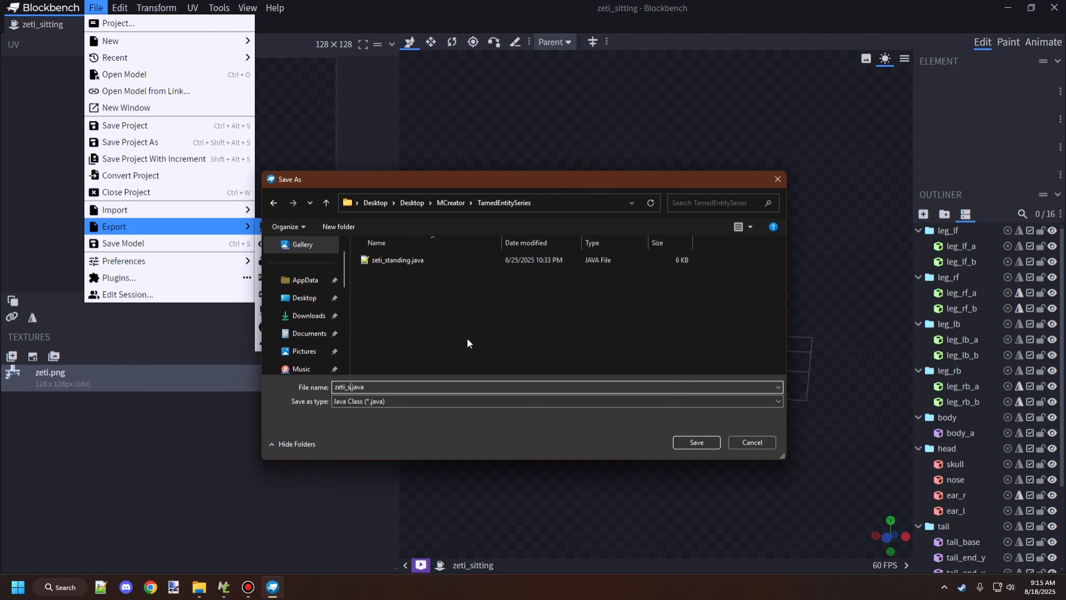
type("itting")
left_click(706, 440)
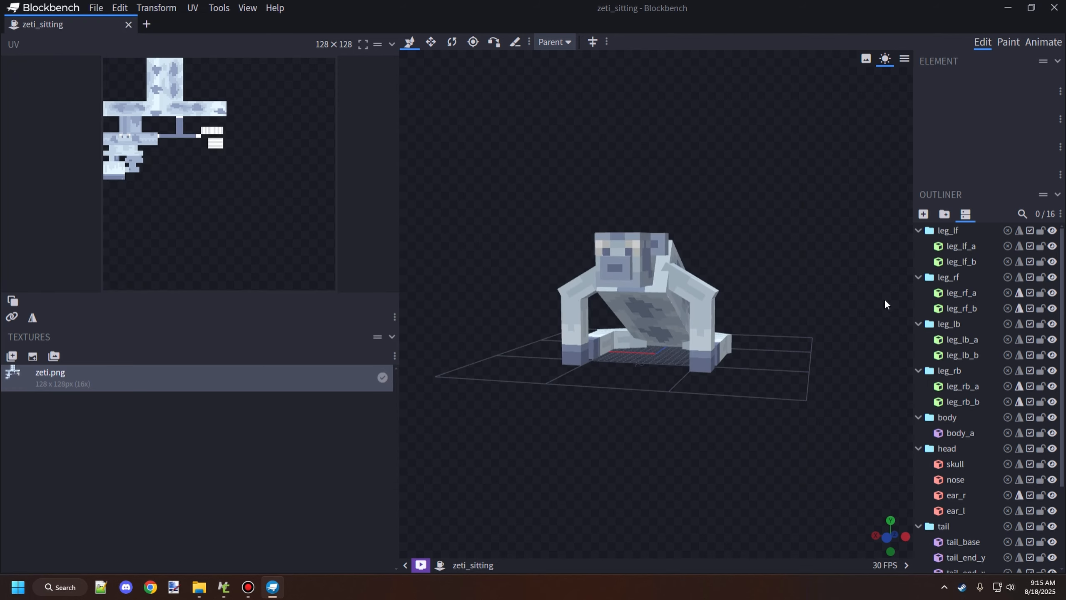
Close the zeti_sitting project and open zeti_agro.bbmodel from the TamedEntitySeries folder.
left_click_drag(885, 298, 903, 309)
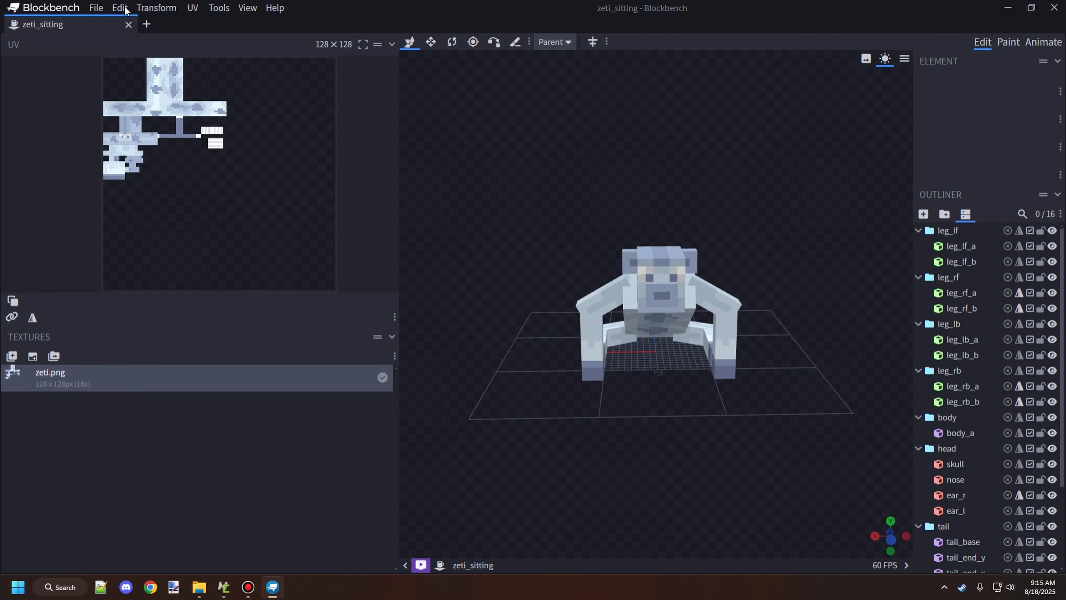
left_click(129, 24)
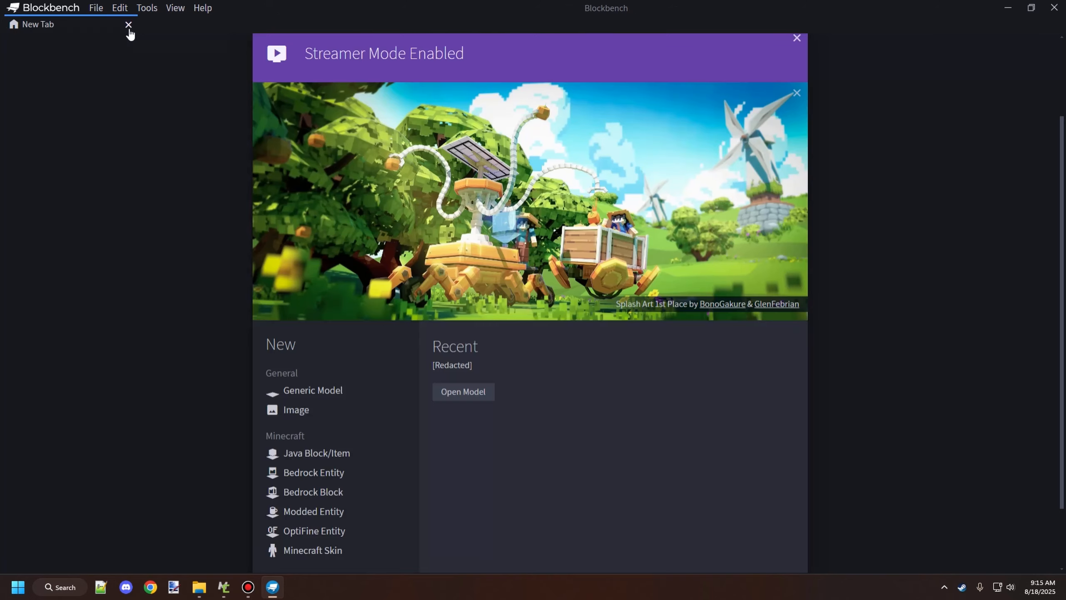
left_click(1007, 7)
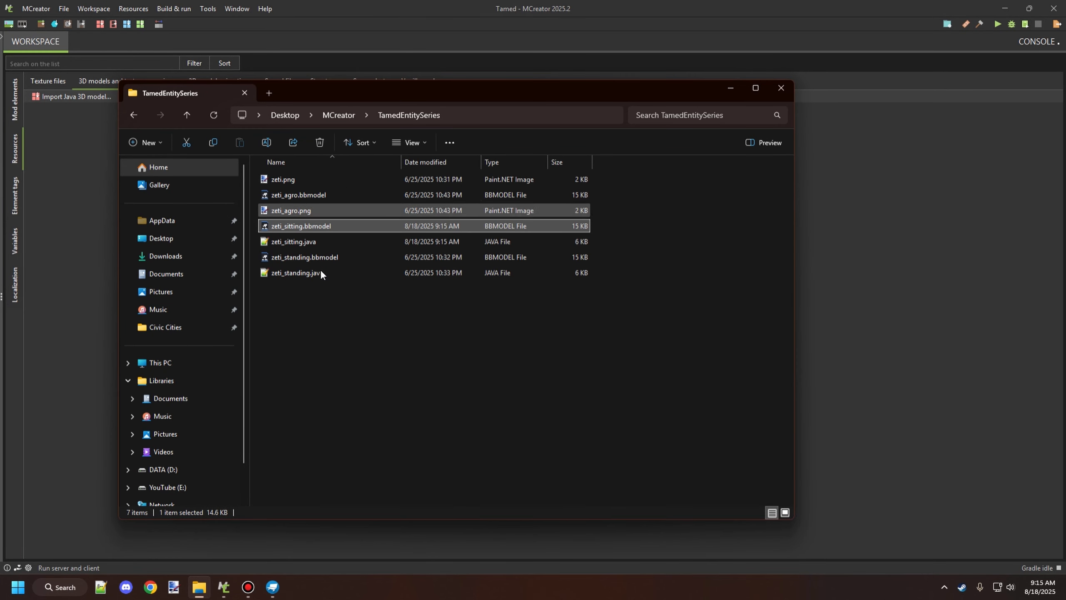
left_click(303, 195)
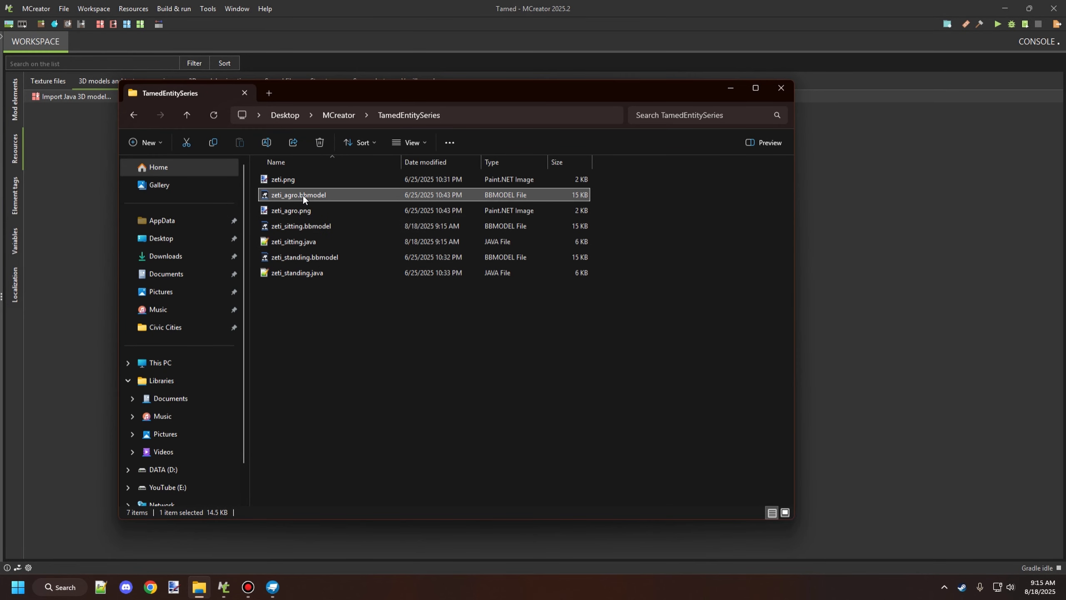
double_click(303, 195)
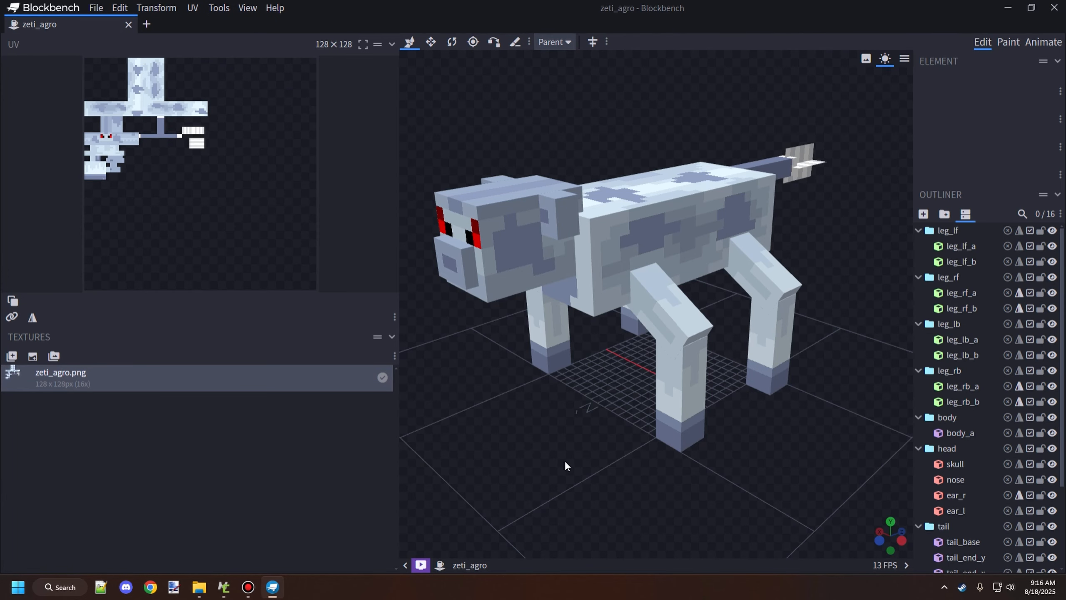
left_click_drag(565, 460, 490, 399)
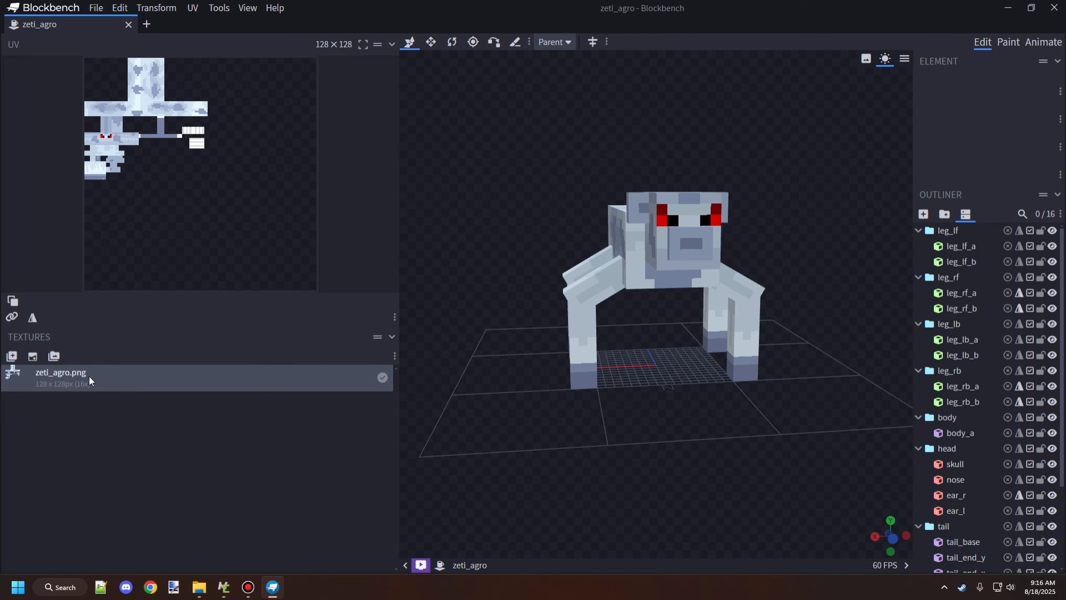
Set the agro project's model identifier to zeti_agro and save the project.
left_click(96, 8)
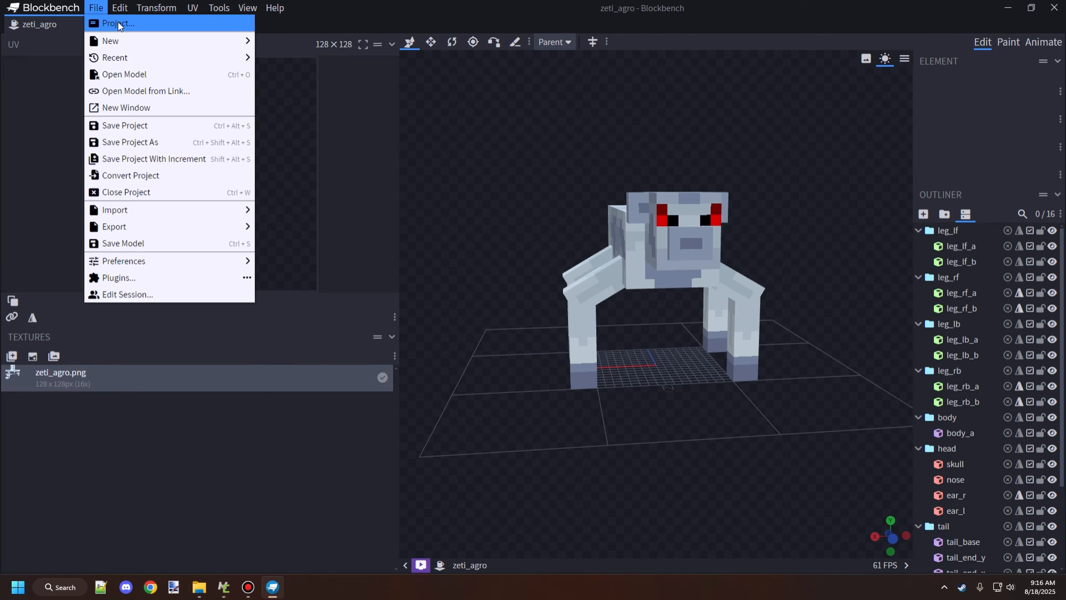
left_click(119, 22)
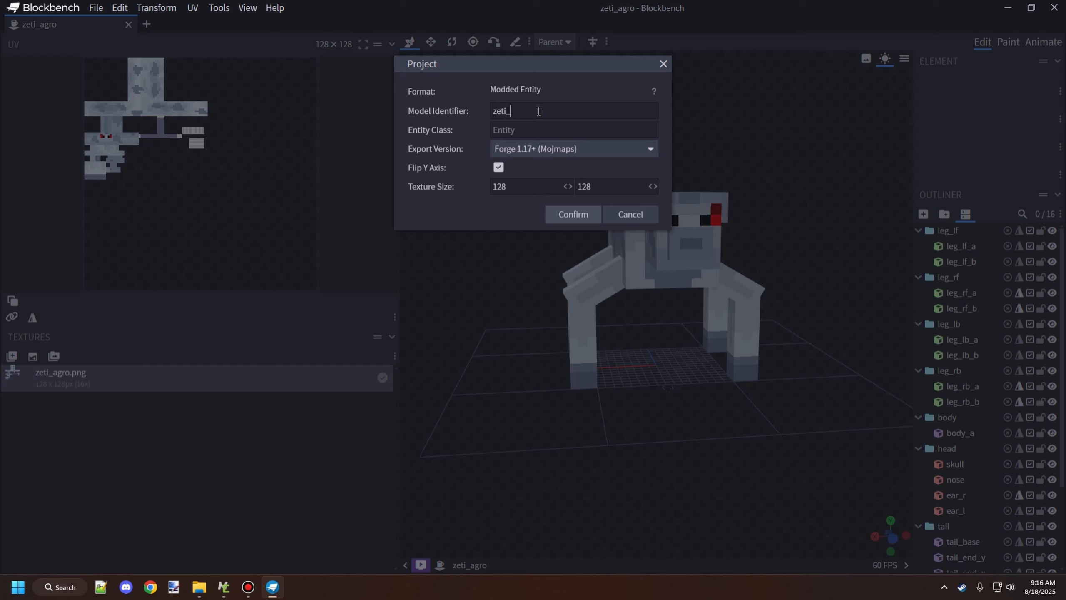
type("_agro")
left_click(574, 214)
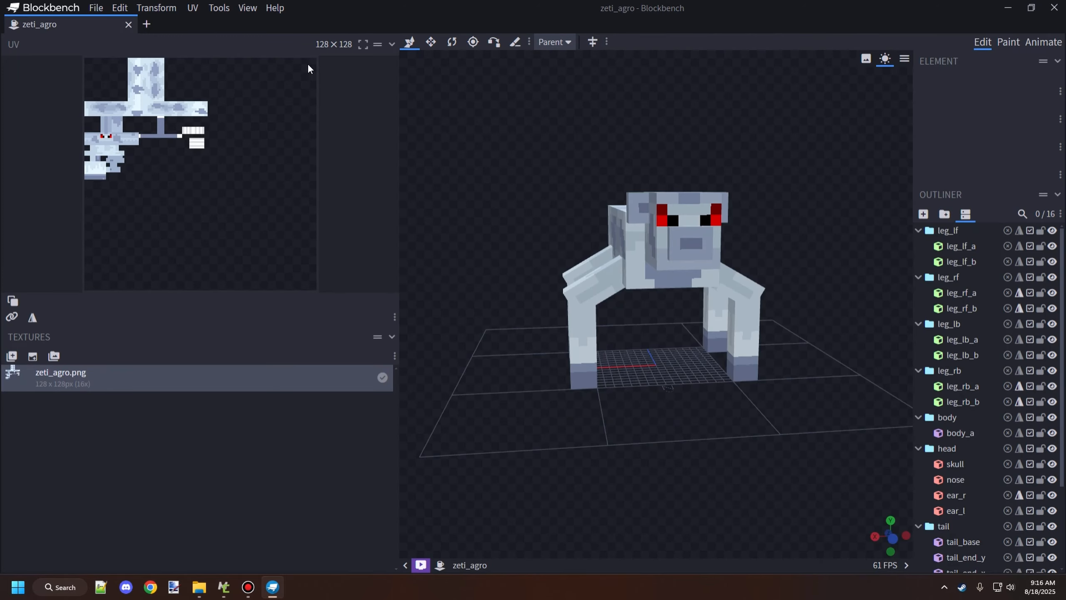
left_click_drag(756, 207, 756, 232)
left_click(100, 8)
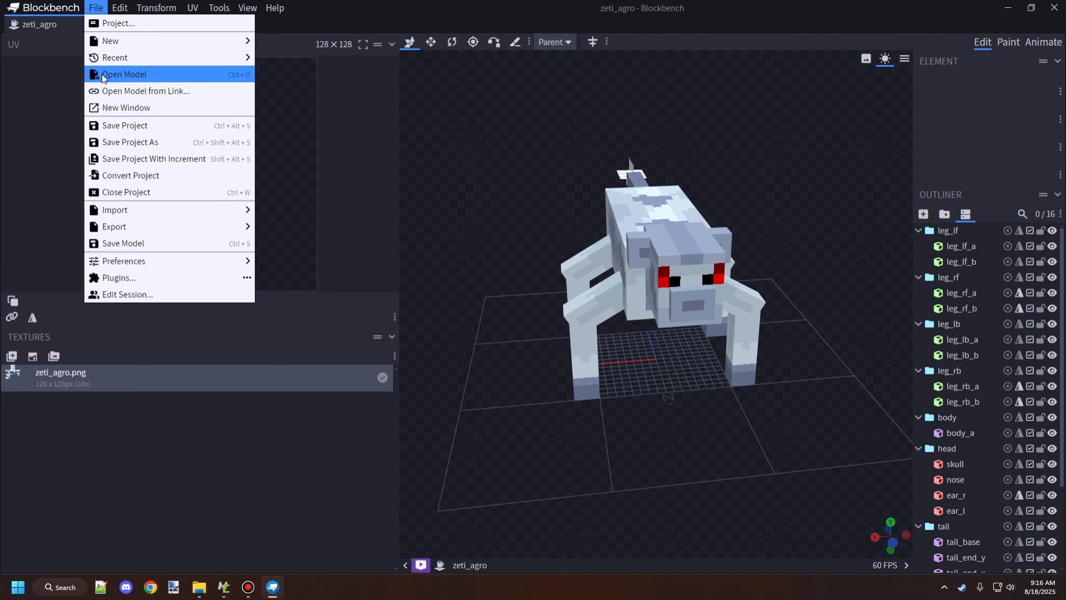
left_click(112, 126)
Start a Java Entity export of the agro model into the MCreator/TamedEntitySeries folder on the desktop.
left_click(100, 9)
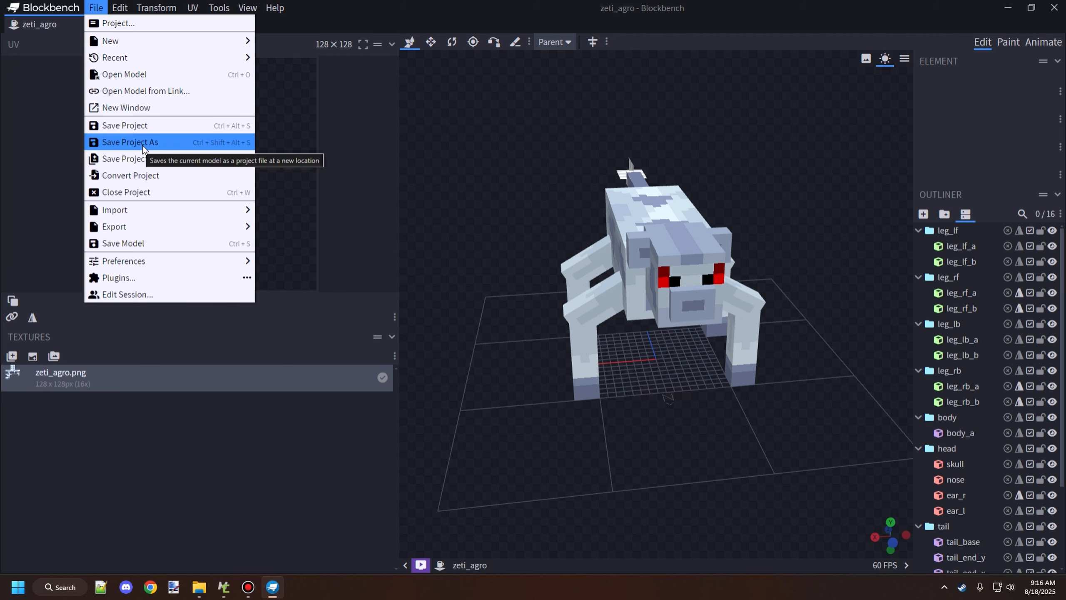
mouse_move(147, 227)
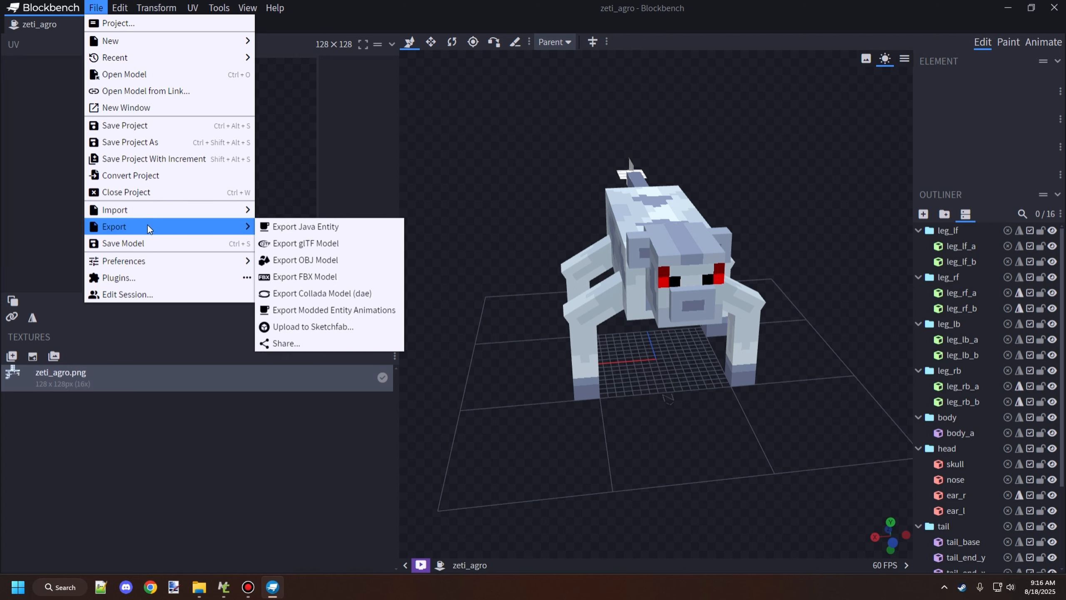
left_click(302, 231)
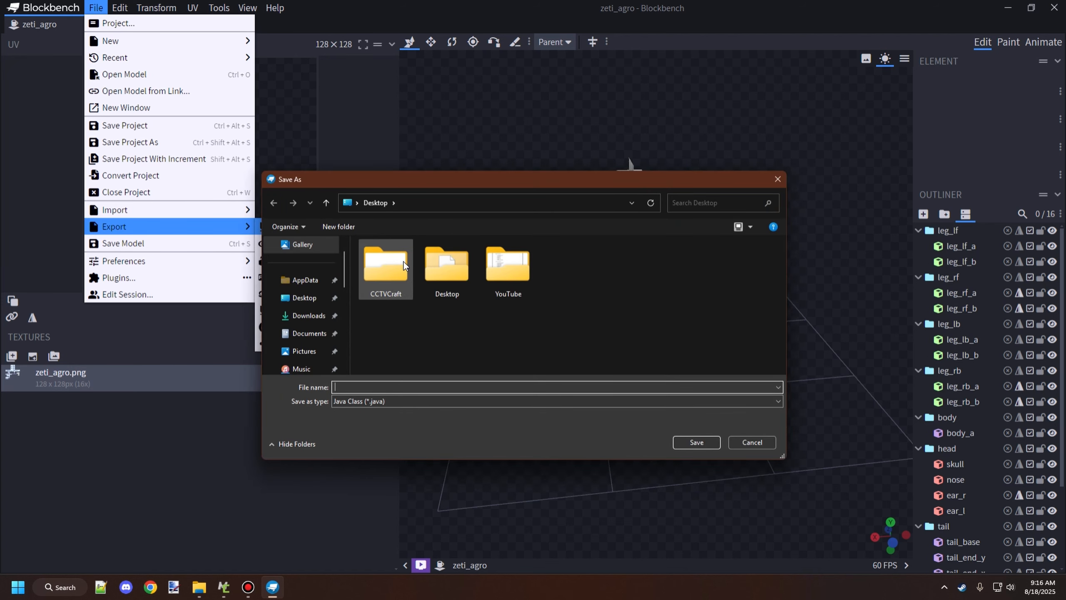
double_click(426, 261)
double_click(423, 272)
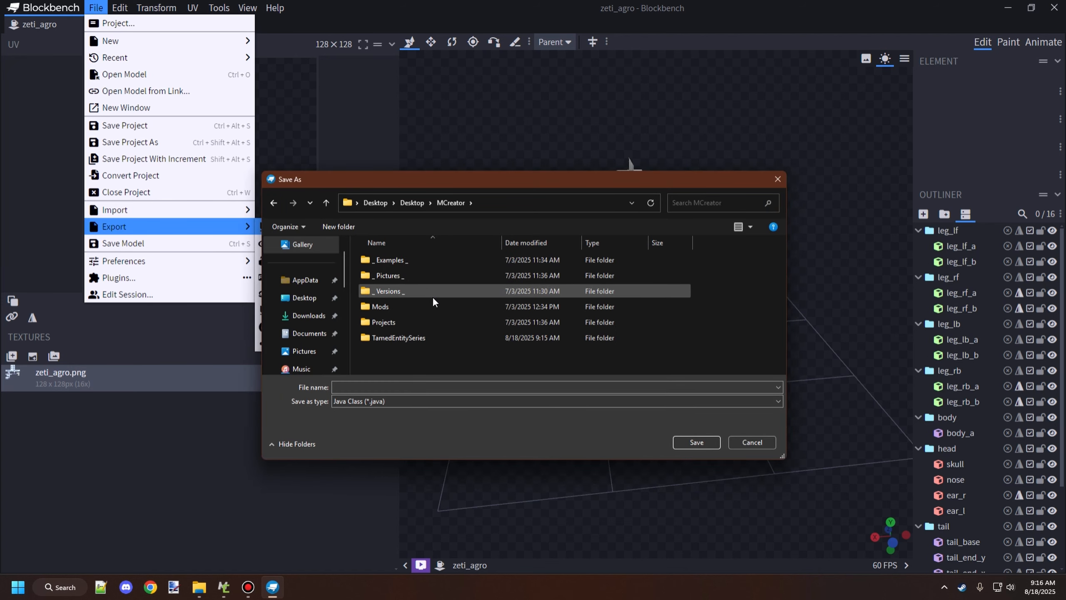
double_click(409, 337)
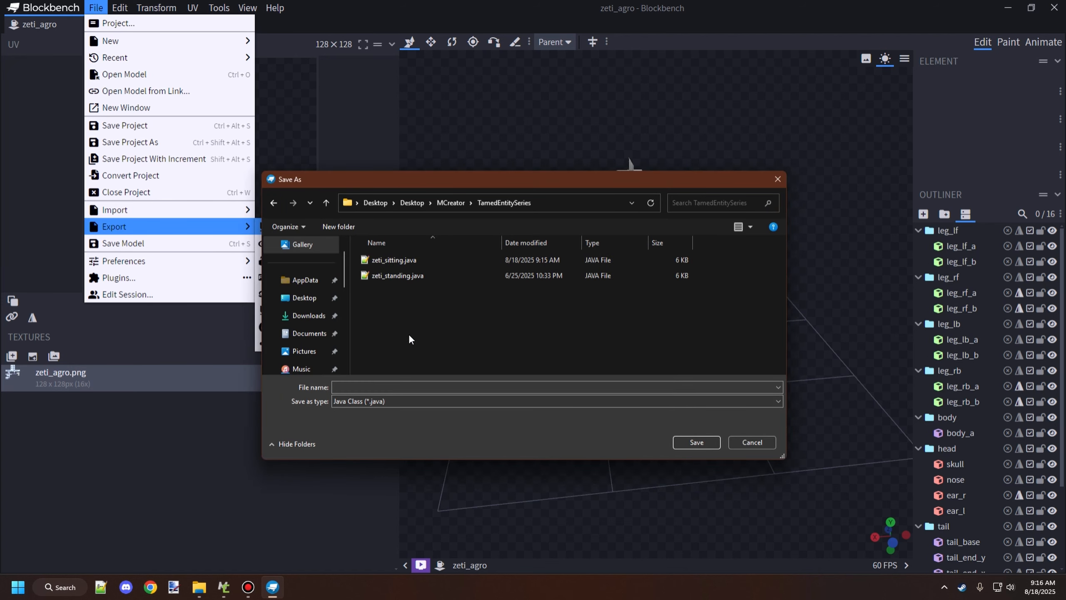
Name the exported Java class zeti_agro.java, based on the existing zeti_sitting.java file name, and save it.
left_click(378, 386)
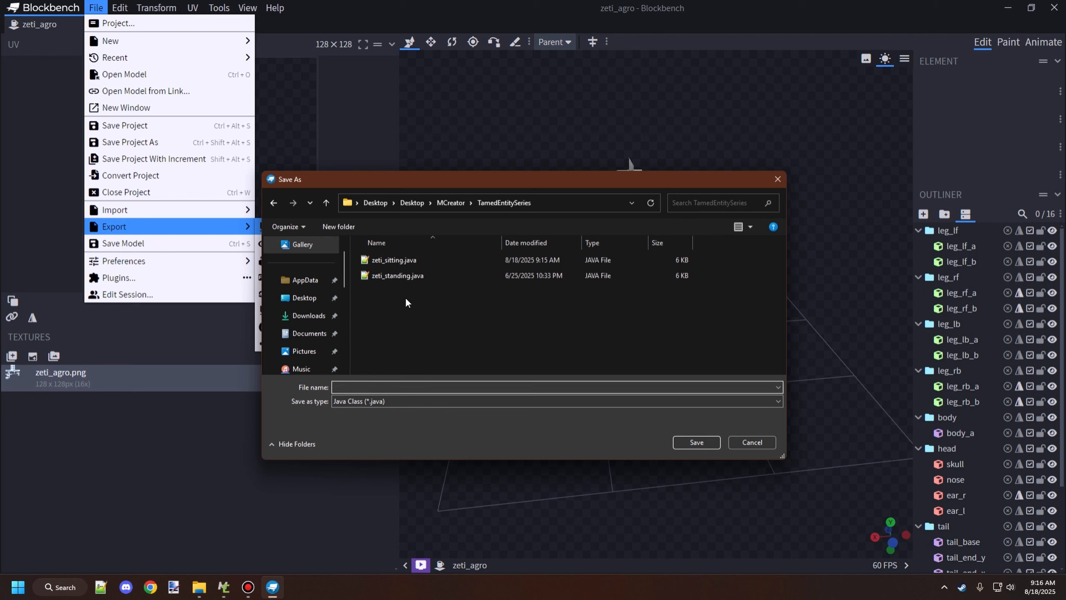
left_click(405, 259)
left_click(364, 387)
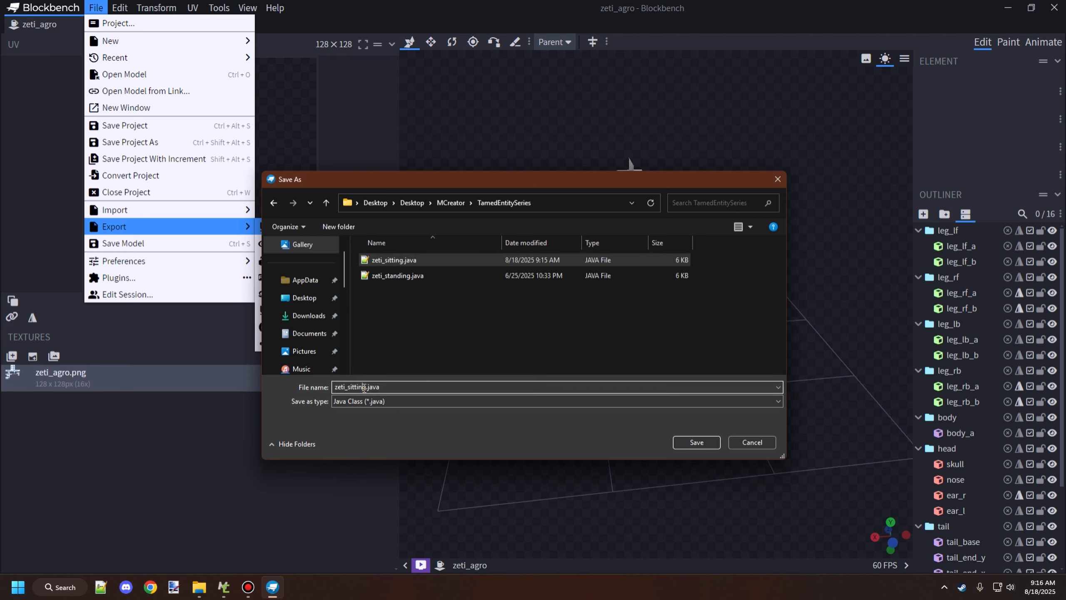
key("BackSpace")
key("BackSpace")
key("BackSpace")
key("BackSpace")
key("BackSpace")
key("BackSpace")
key("BackSpace")
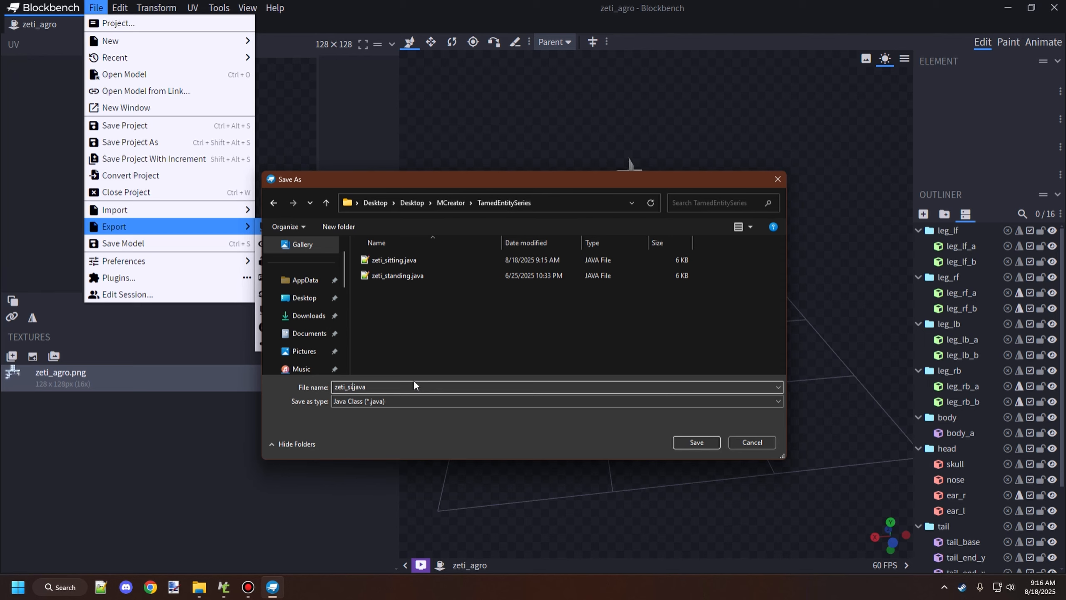
type("agro")
left_click(702, 442)
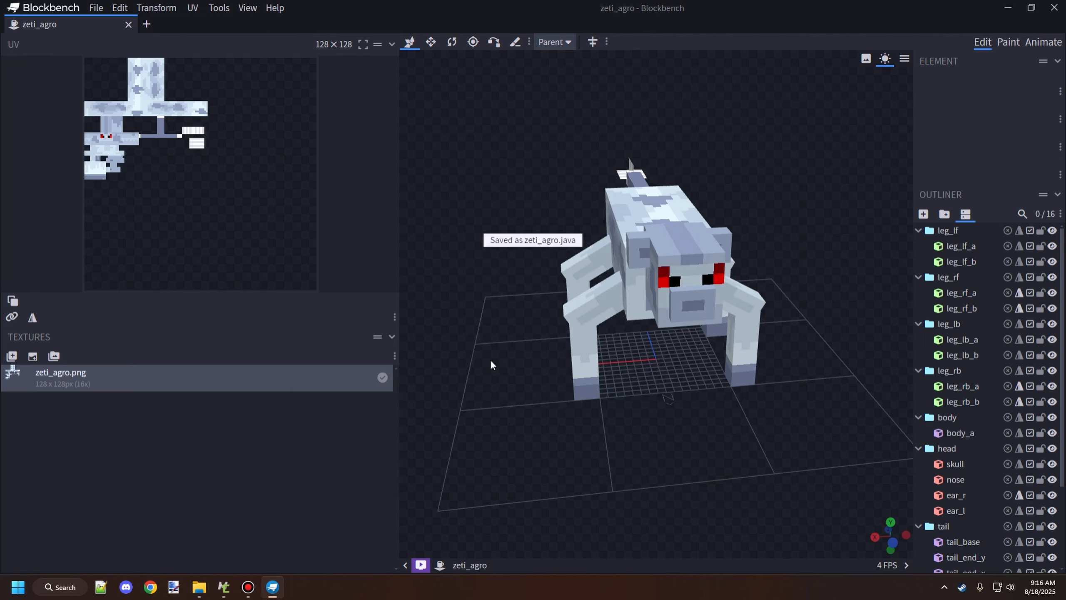
Close the zeti_agro project and exit Blockbench.
left_click_drag(490, 364, 716, 437)
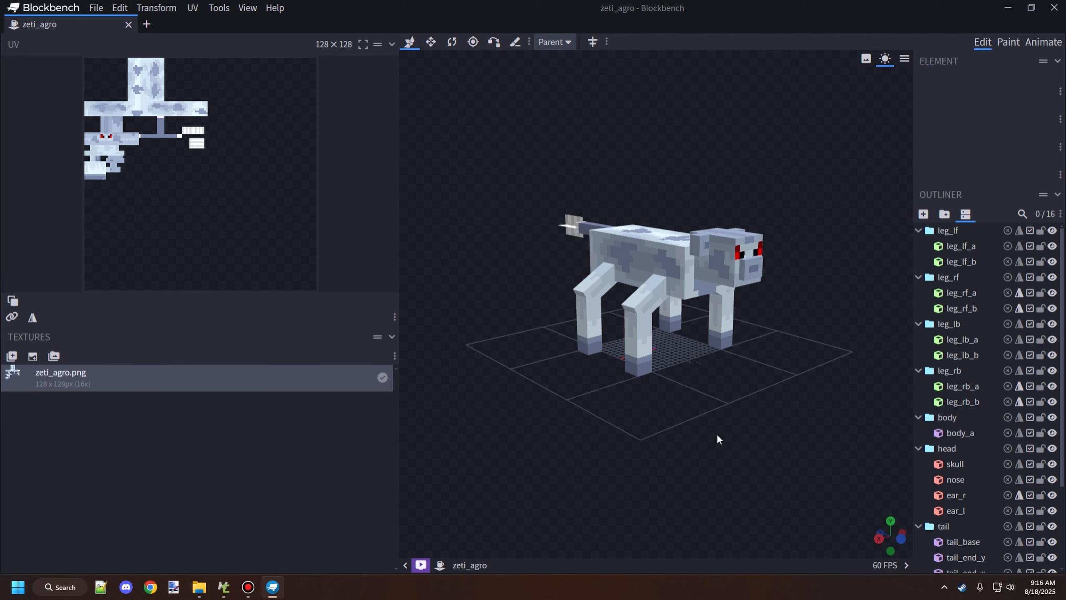
left_click(128, 25)
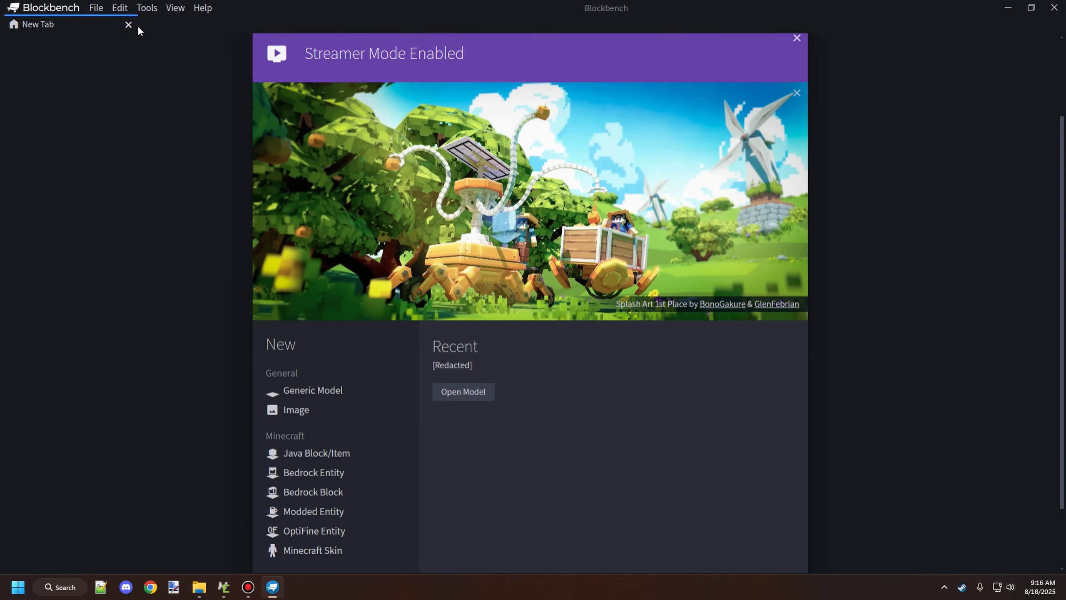
left_click(1053, 8)
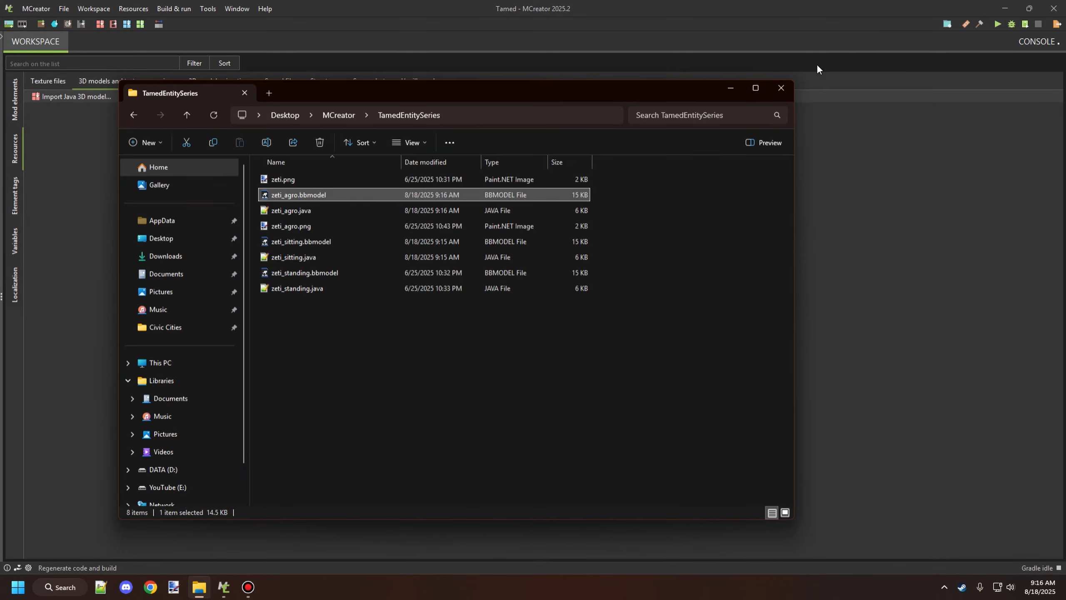
Review the agro, sitting and standing Java models and the zeti.png and zeti_agro.png textures in the TamedEntitySeries folder.
left_click(306, 211)
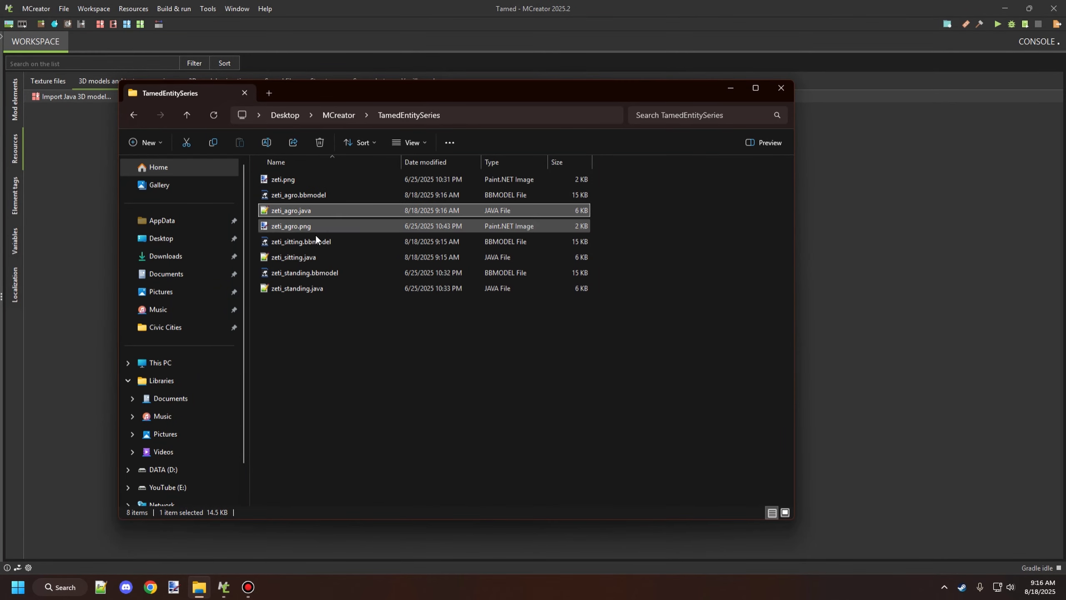
left_click(311, 254, "ctrl")
left_click(303, 286, "ctrl")
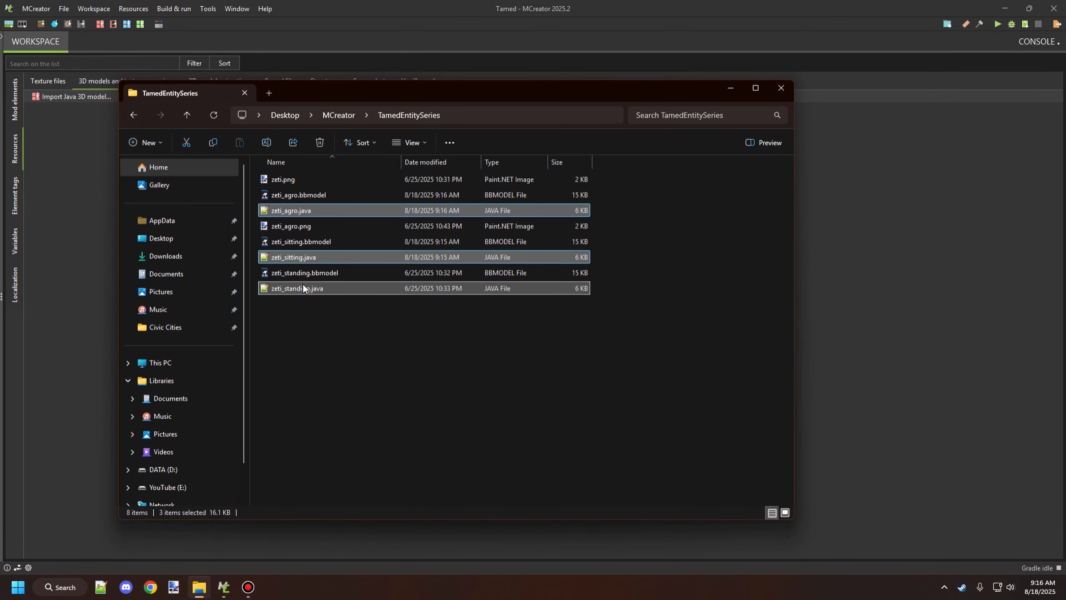
left_click(282, 221)
left_click(290, 175, "ctrl")
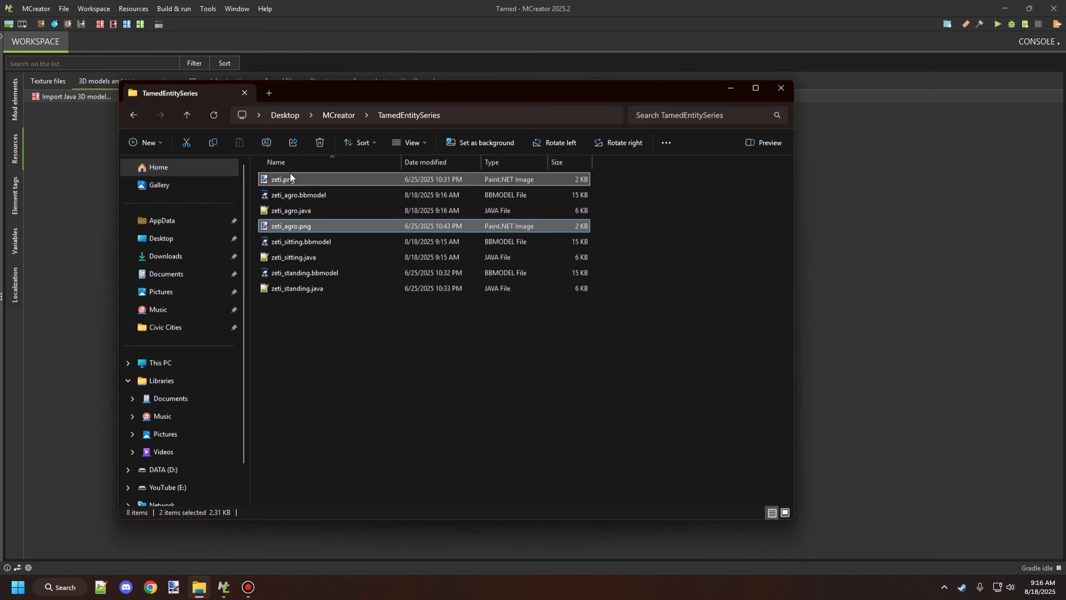
left_click(297, 174)
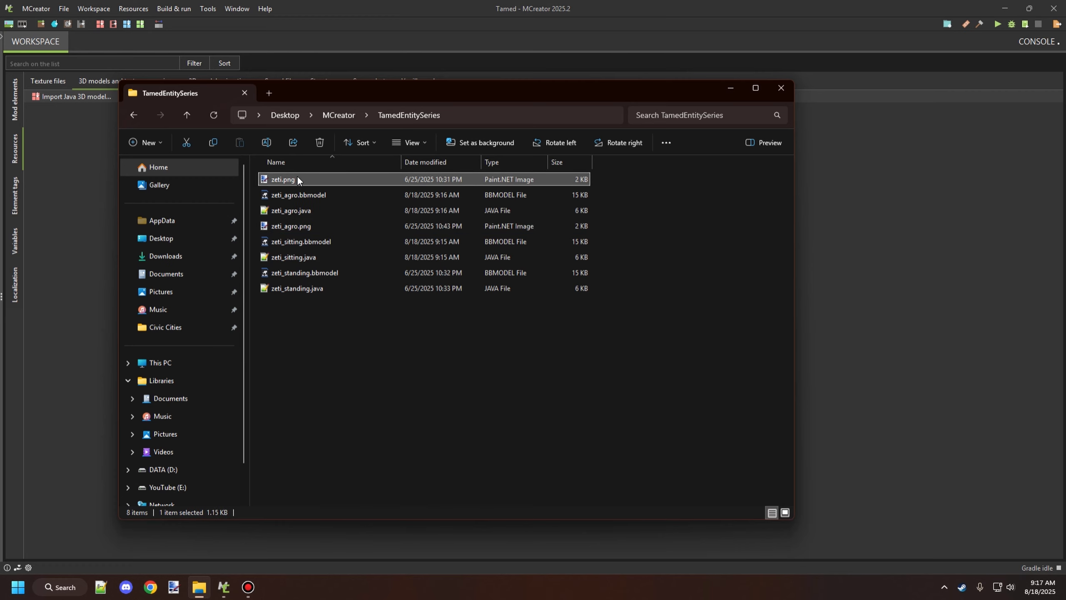
left_click(299, 224)
left_click(394, 346)
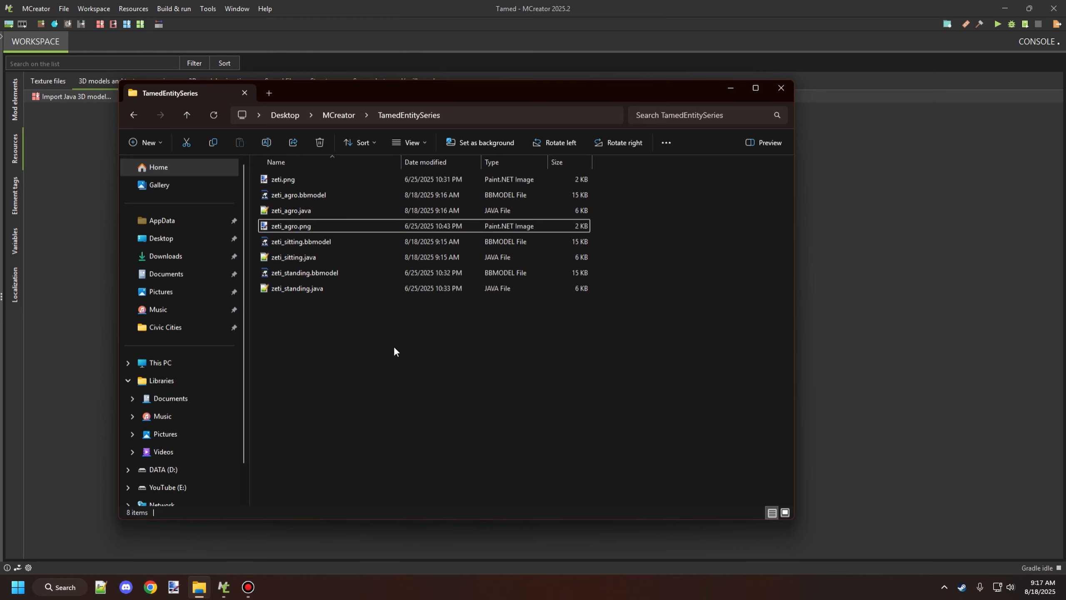
left_click_drag(329, 96, 543, 110)
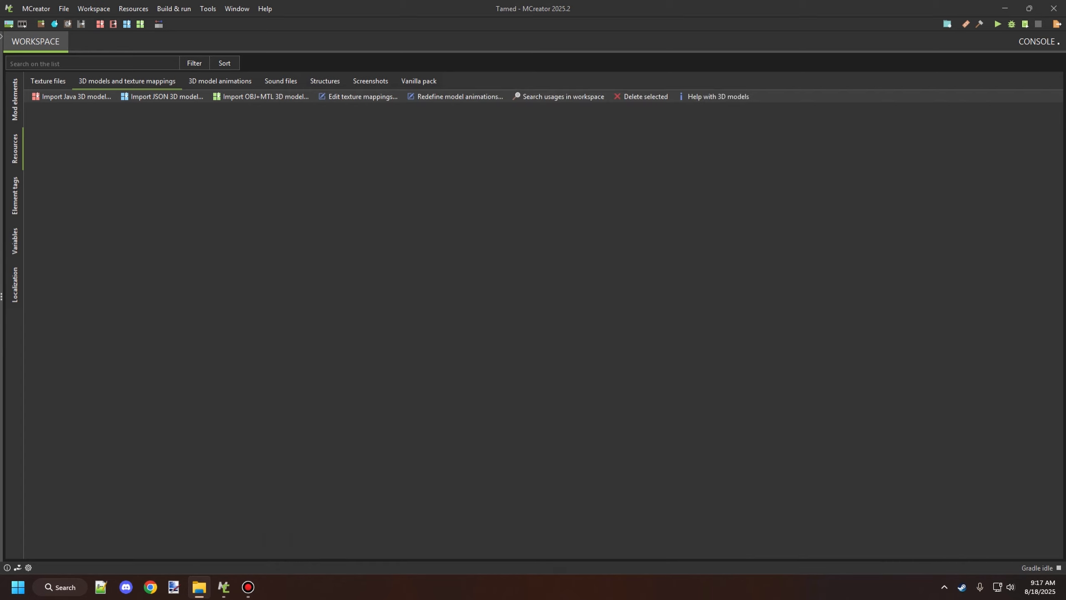
Import zeti.png and zeti_agro.png into the MCreator workspace as entity textures.
left_click(46, 83)
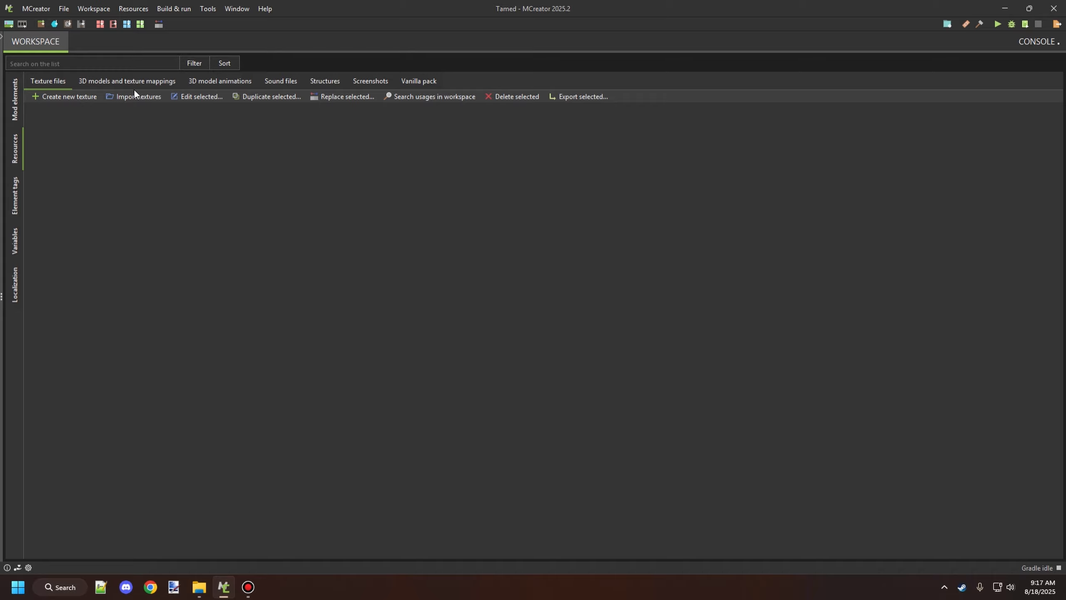
mouse_move(139, 95)
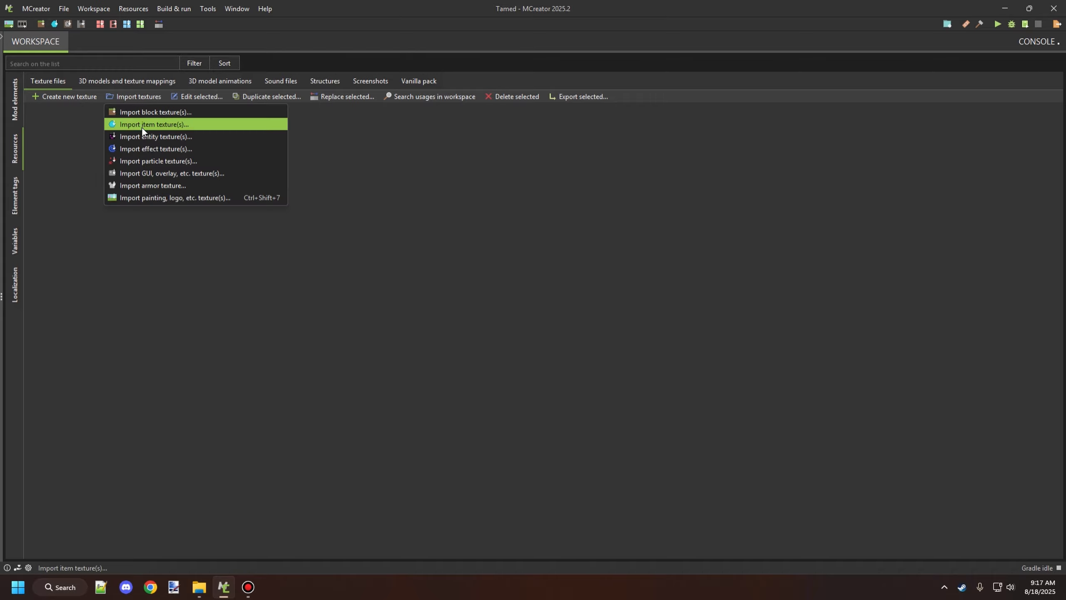
left_click(186, 137)
left_click(557, 256)
left_click(616, 267, "ctrl")
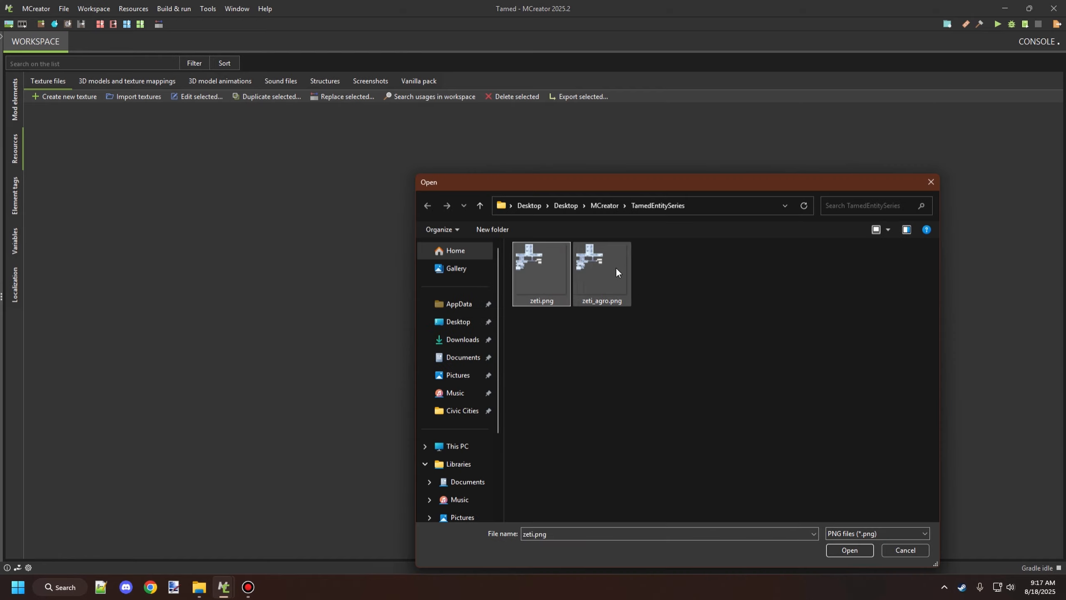
left_click(850, 550)
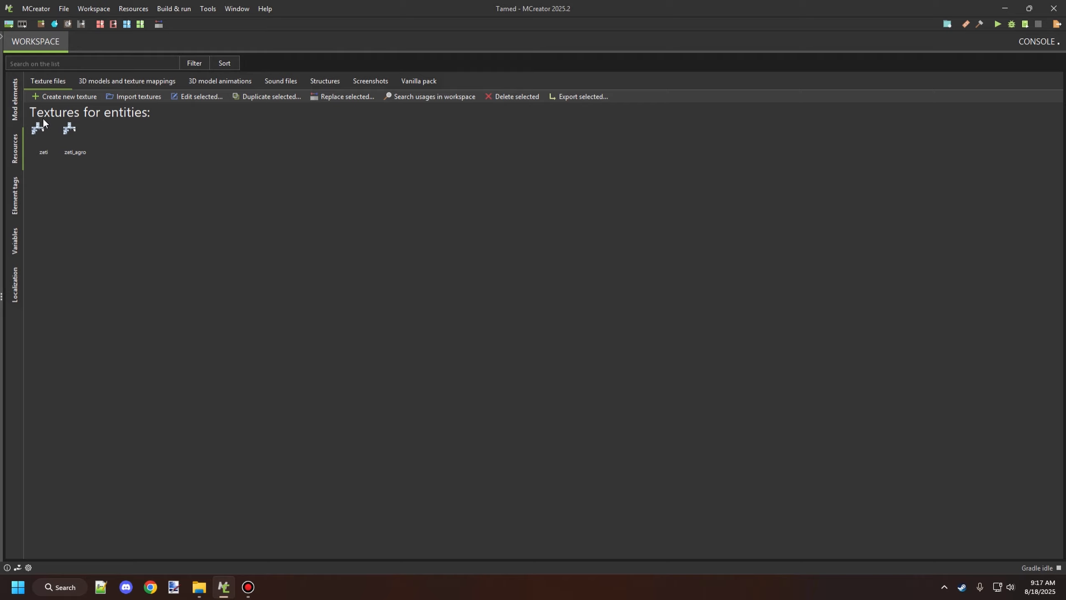
Import zeti_standing.java from the TamedEntitySeries folder as a Java 3D model.
left_click(158, 84)
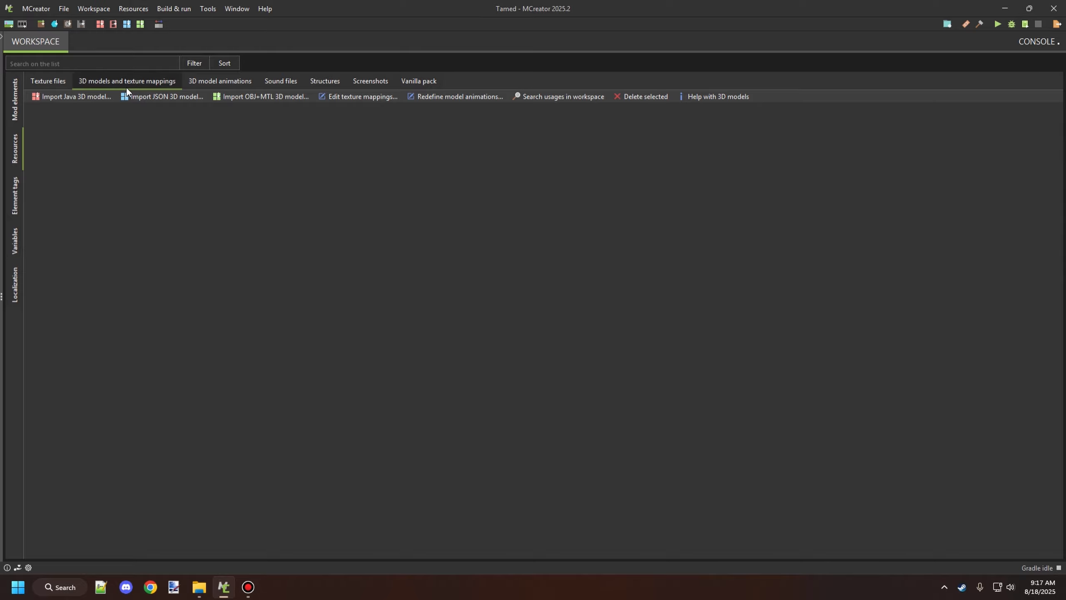
left_click(94, 97)
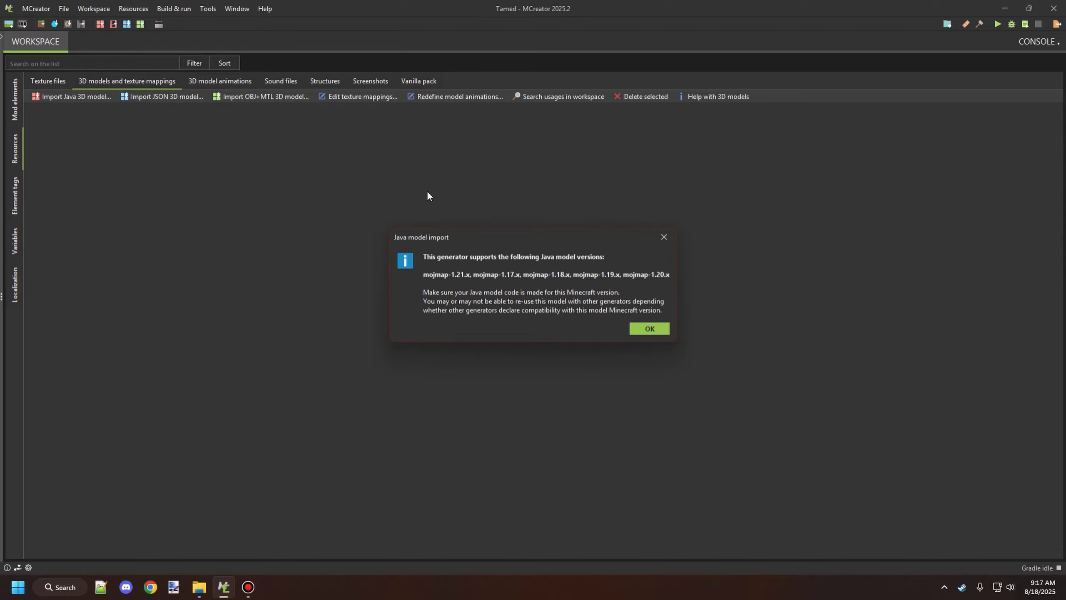
left_click(652, 326)
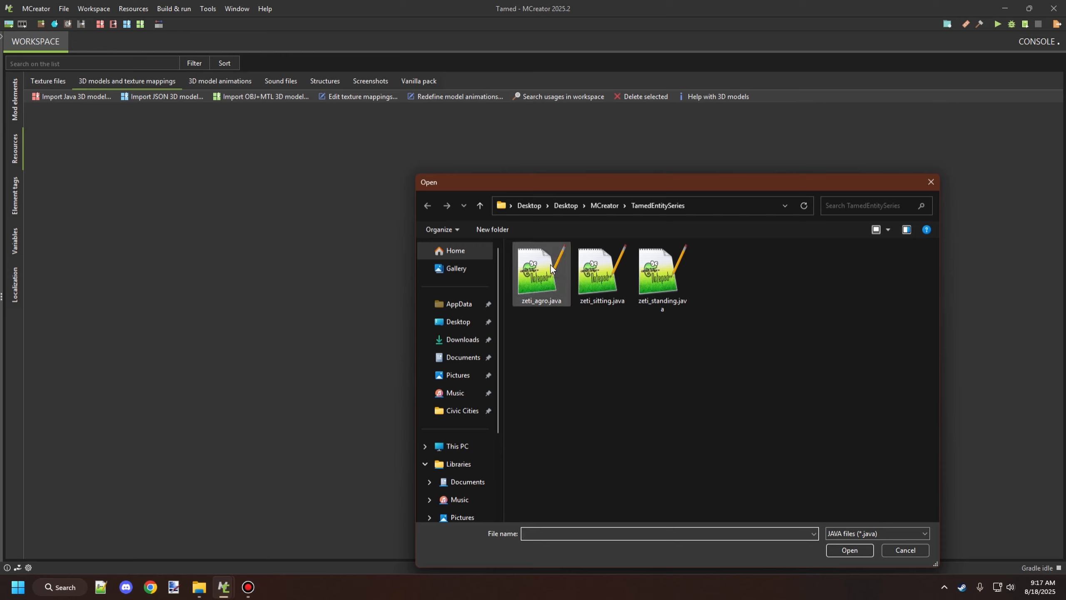
left_click(658, 272)
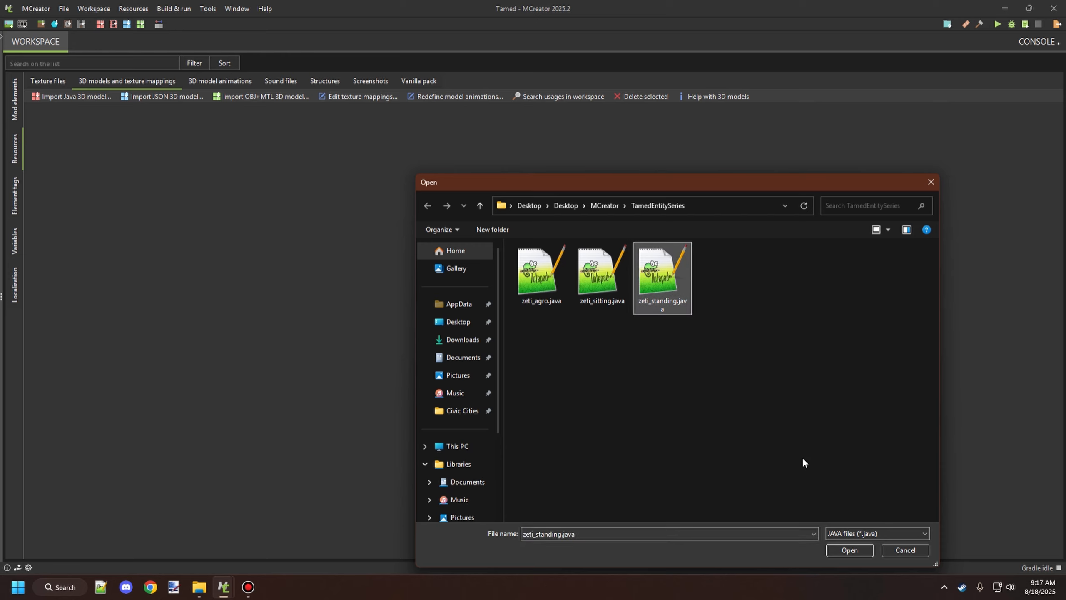
left_click(846, 547)
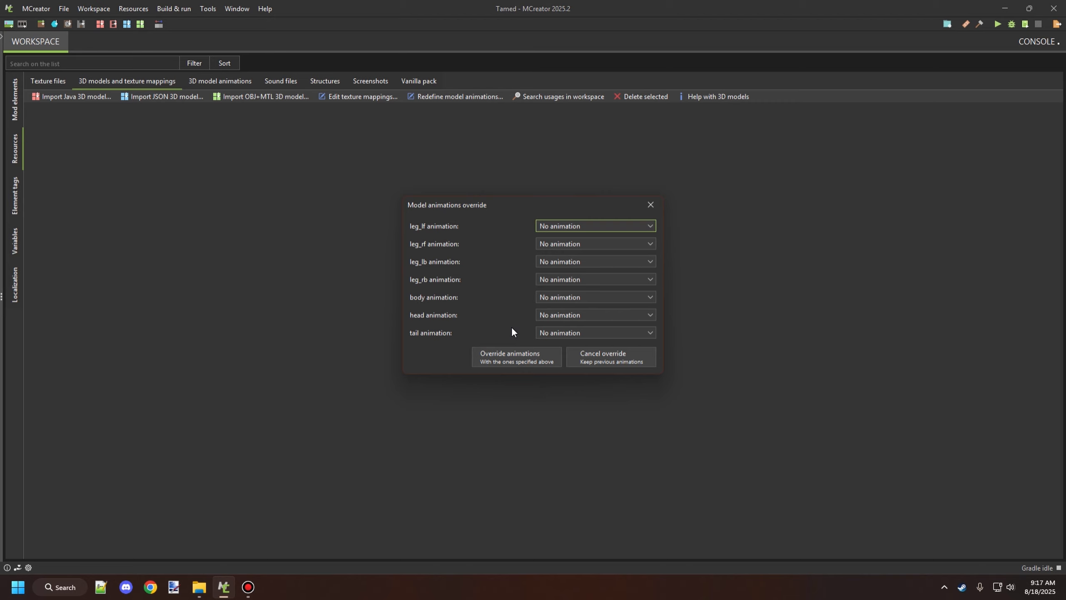
Set the standing model's tail animation to Right leg swing animation (Z axis).
left_click(580, 332)
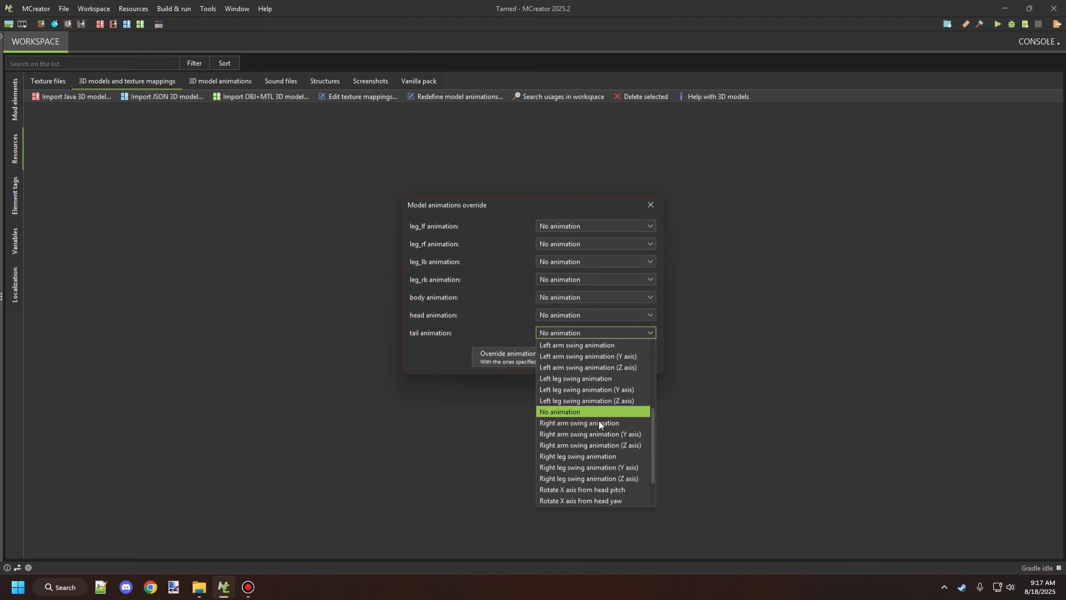
scroll(591, 407, "down", 2)
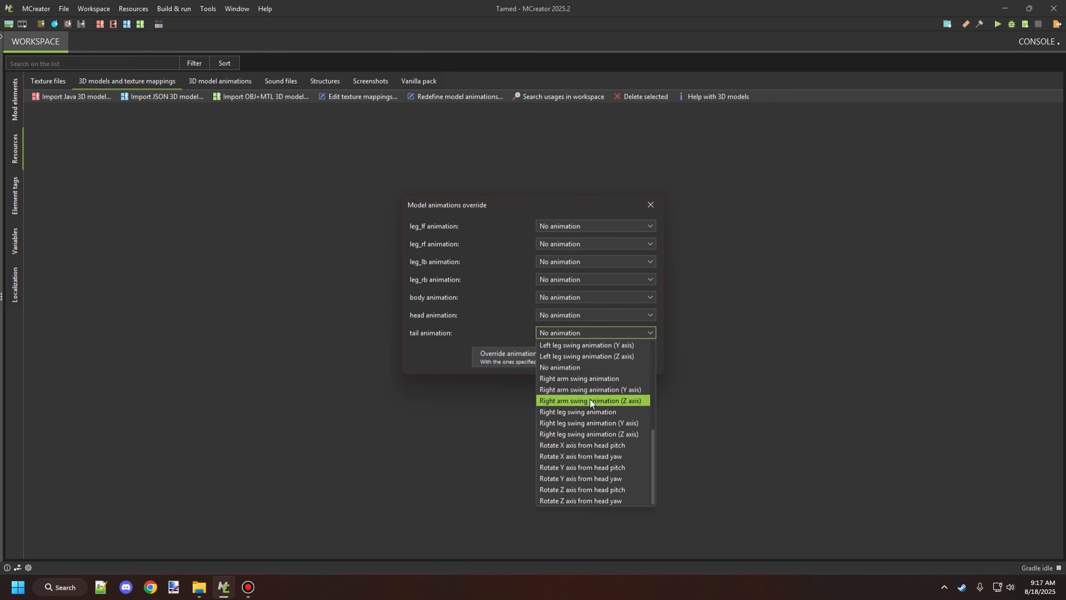
scroll(592, 397, "up", 3)
scroll(593, 399, "down", 3)
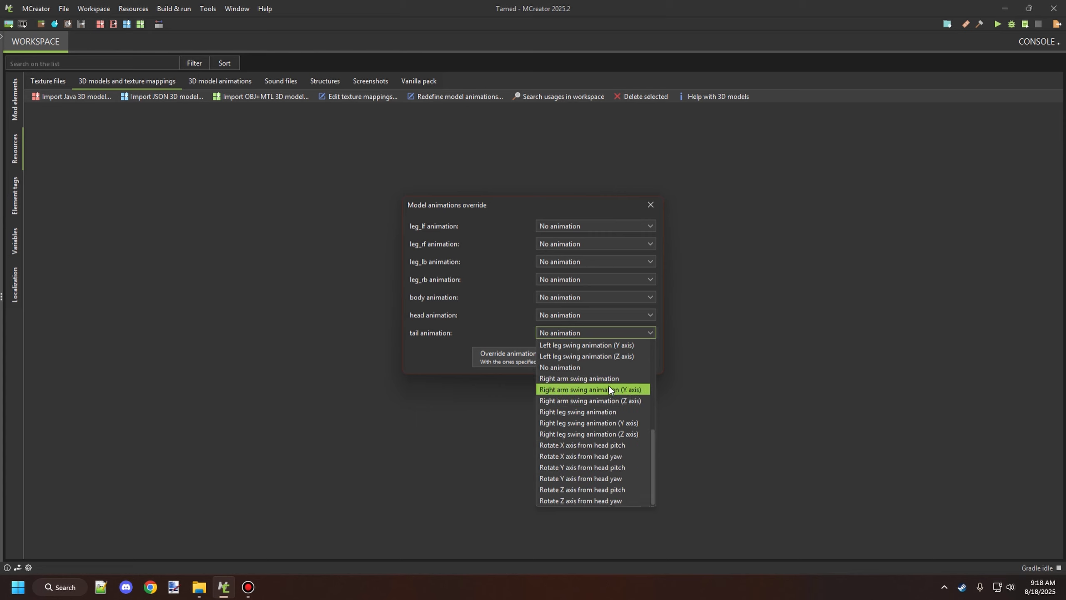
left_click(623, 435)
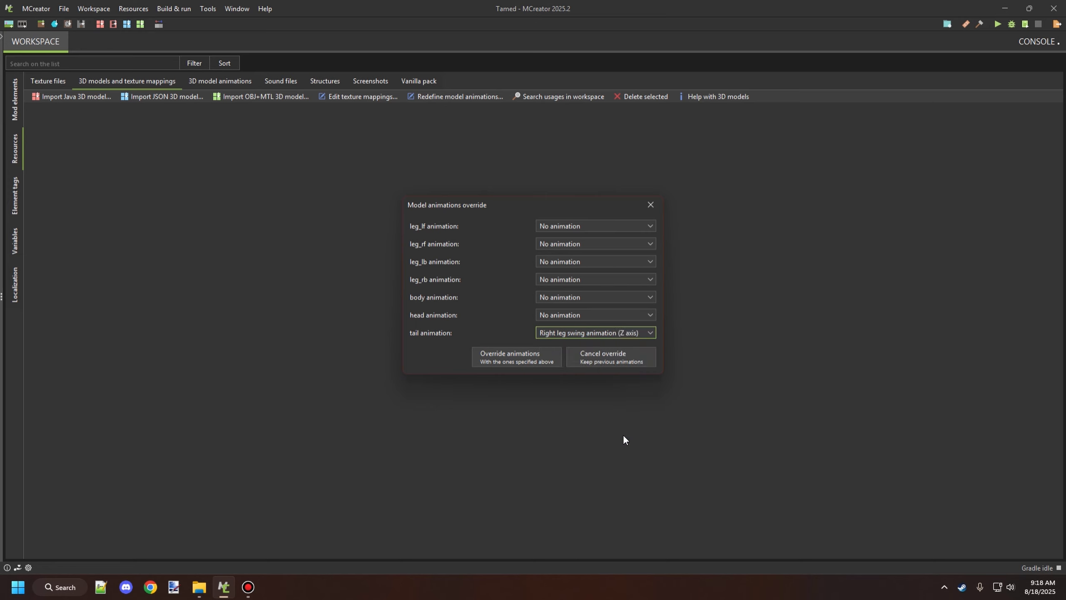
Set the standing model's head animation to Head movement animation.
left_click(557, 309)
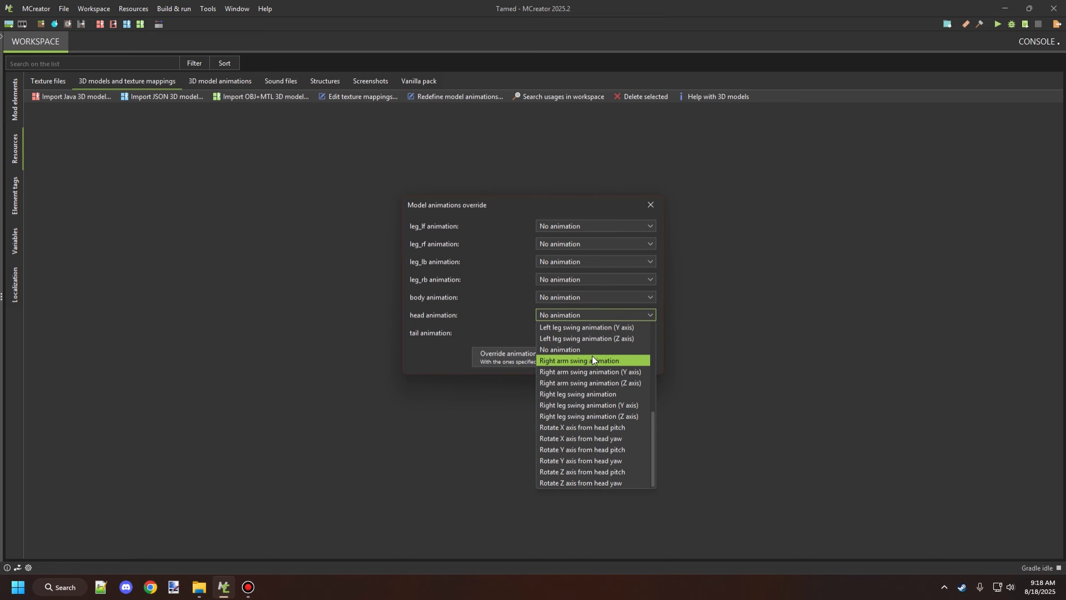
scroll(595, 359, "up", 3)
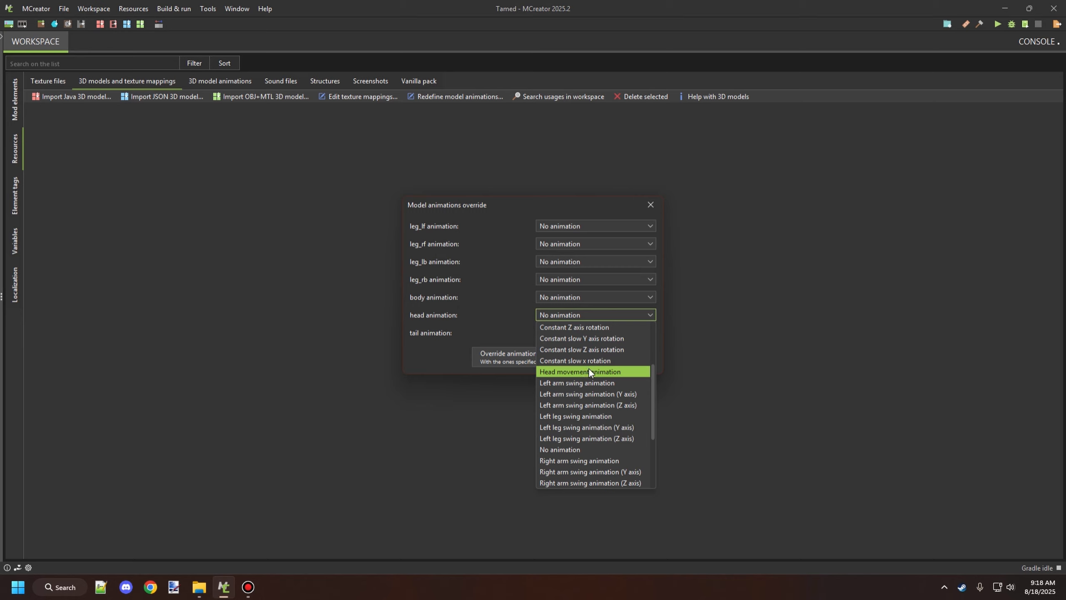
left_click(600, 371)
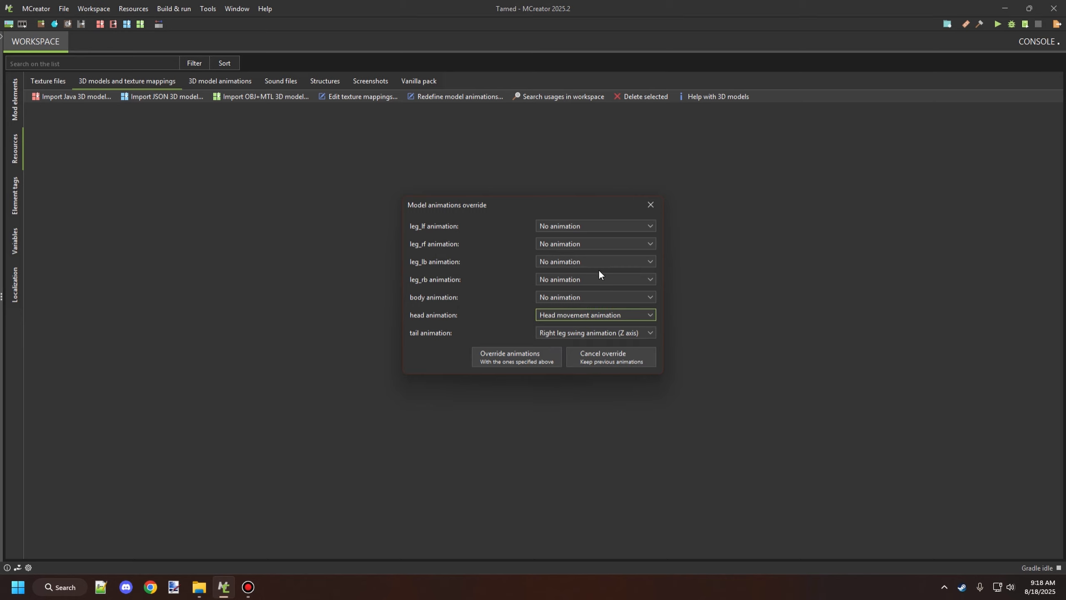
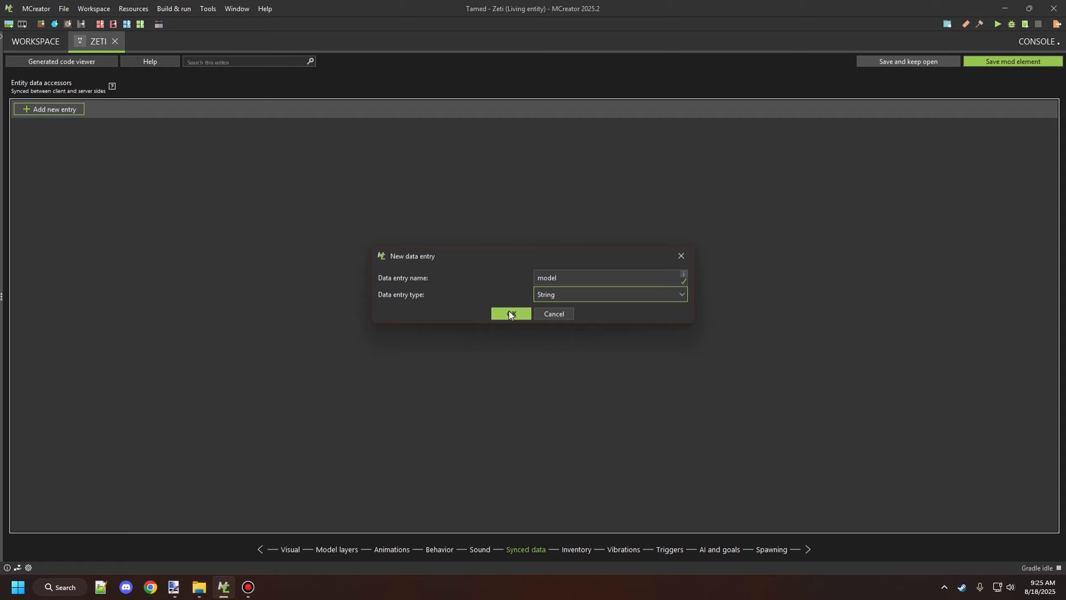
Add the String synced data entry "model" with the default value STANDING.
left_click(521, 313)
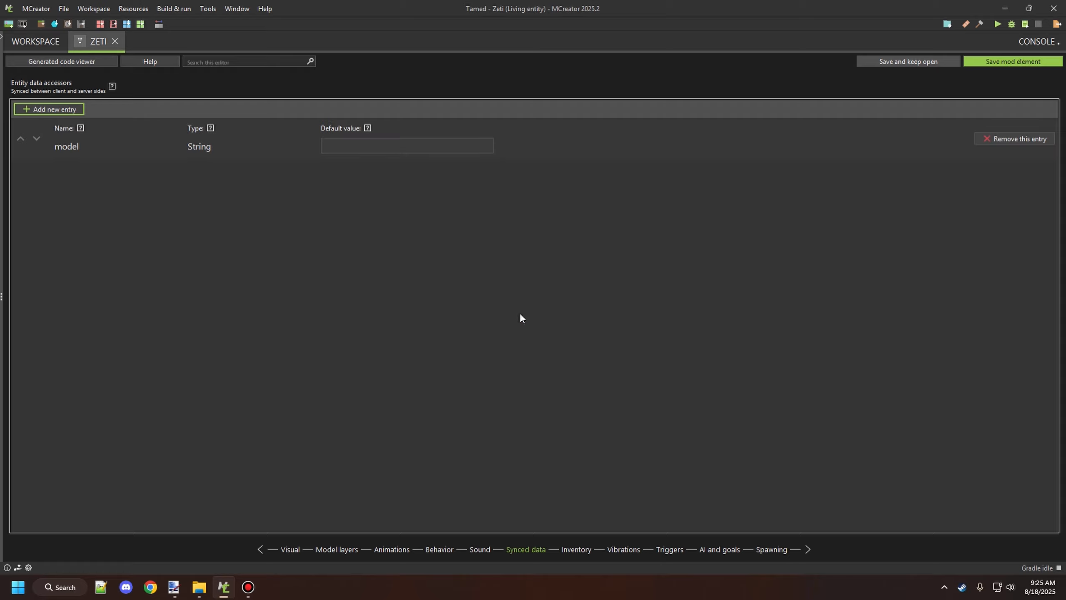
left_click(395, 148)
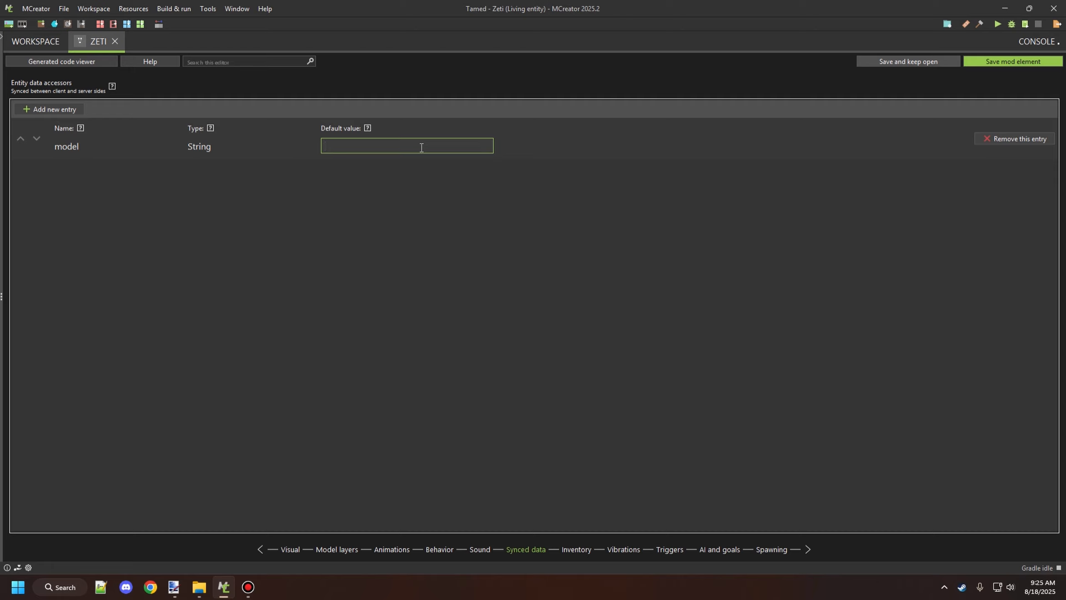
type("STANDING")
Make the Zeti entity an animal type in its AI parameters.
left_click(566, 552)
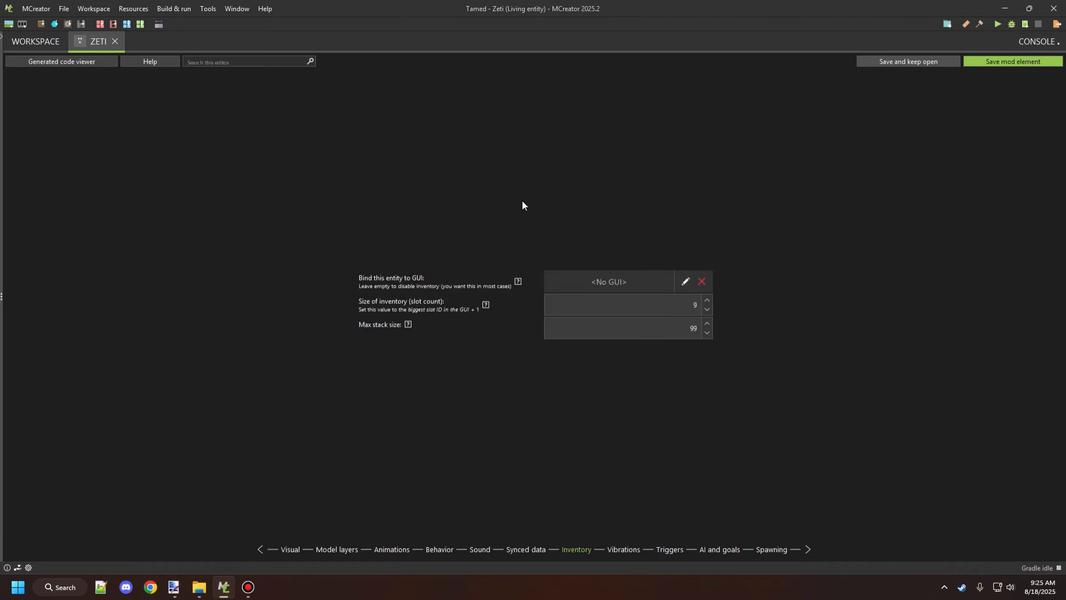
left_click(645, 553)
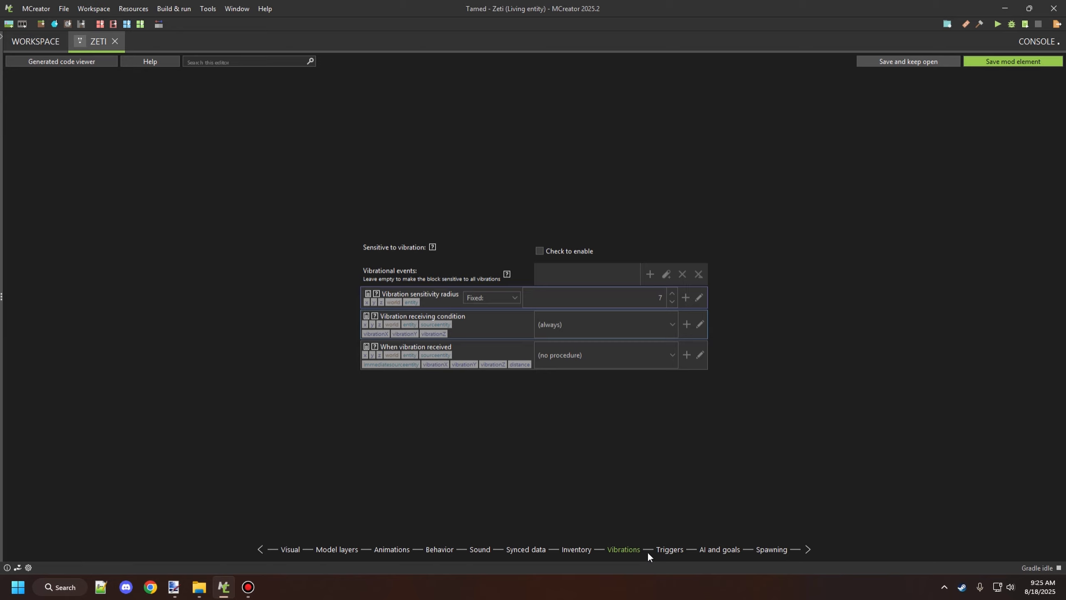
left_click(677, 553)
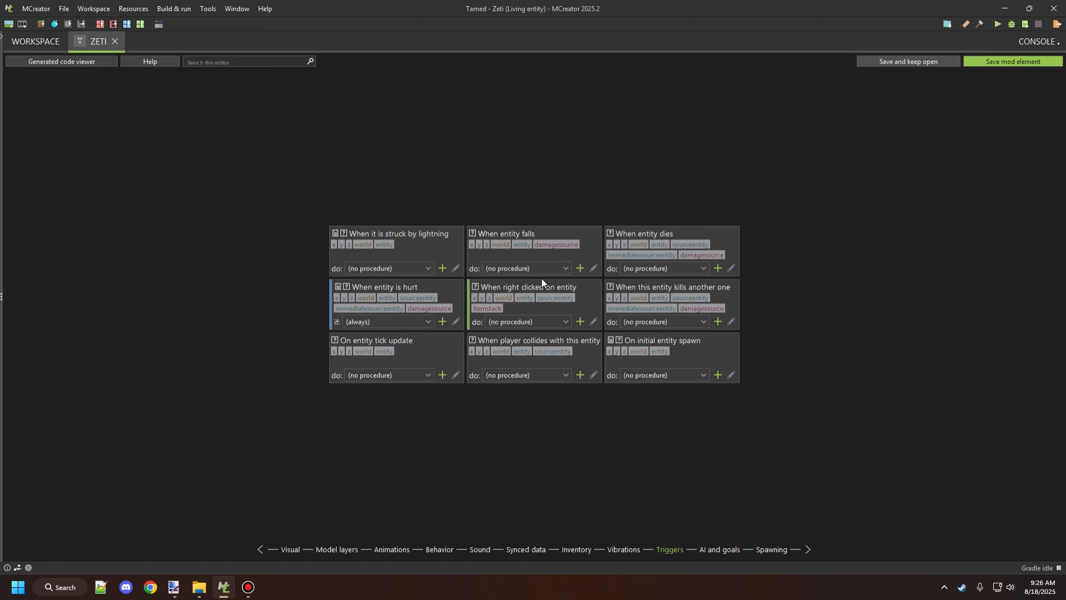
left_click(721, 551)
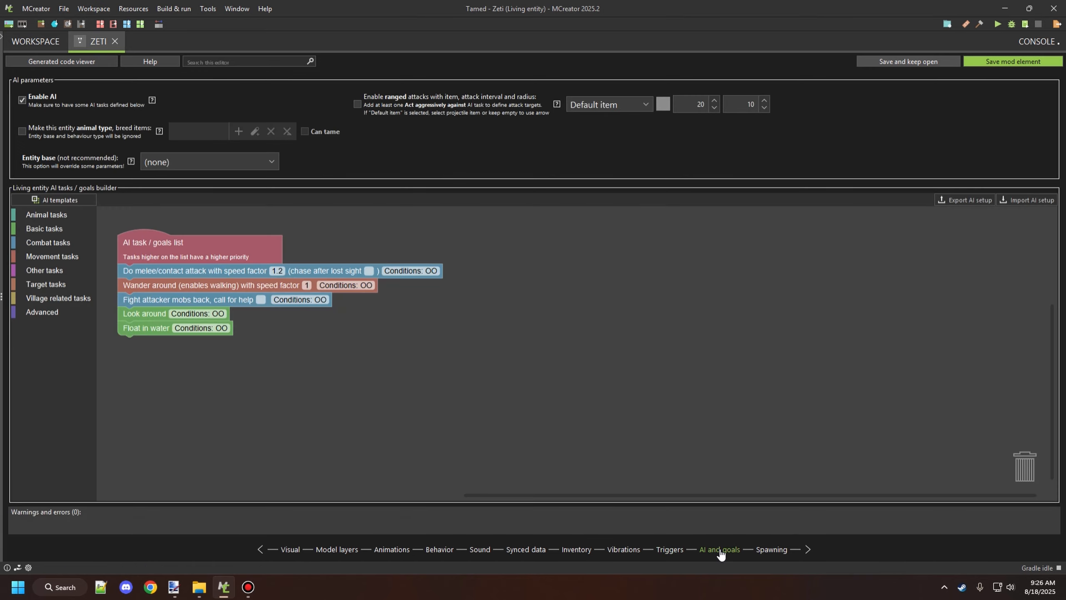
left_click_drag(365, 350, 604, 344)
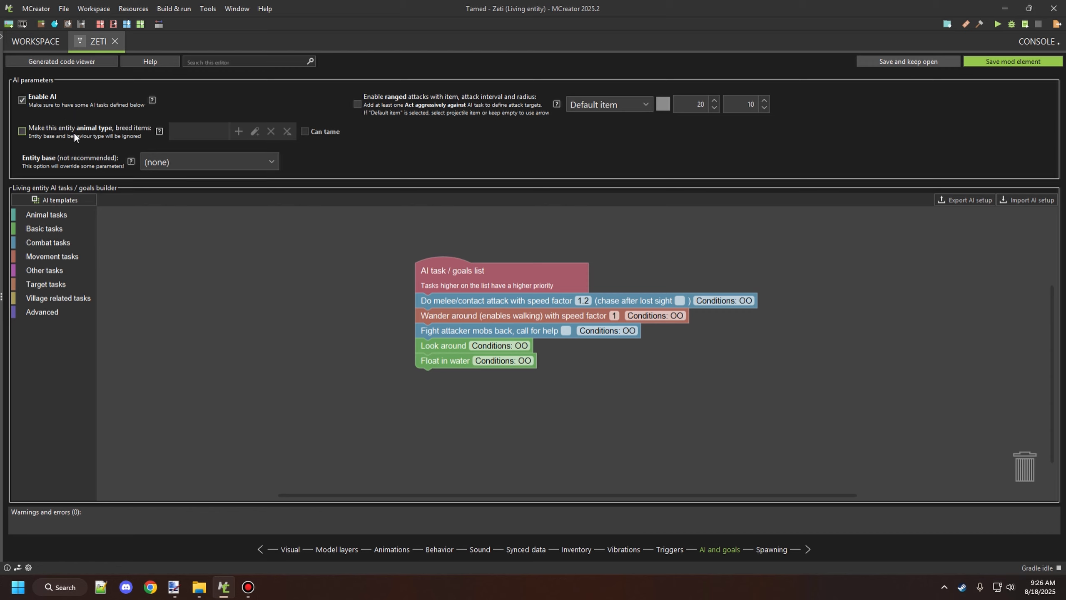
left_click(46, 133)
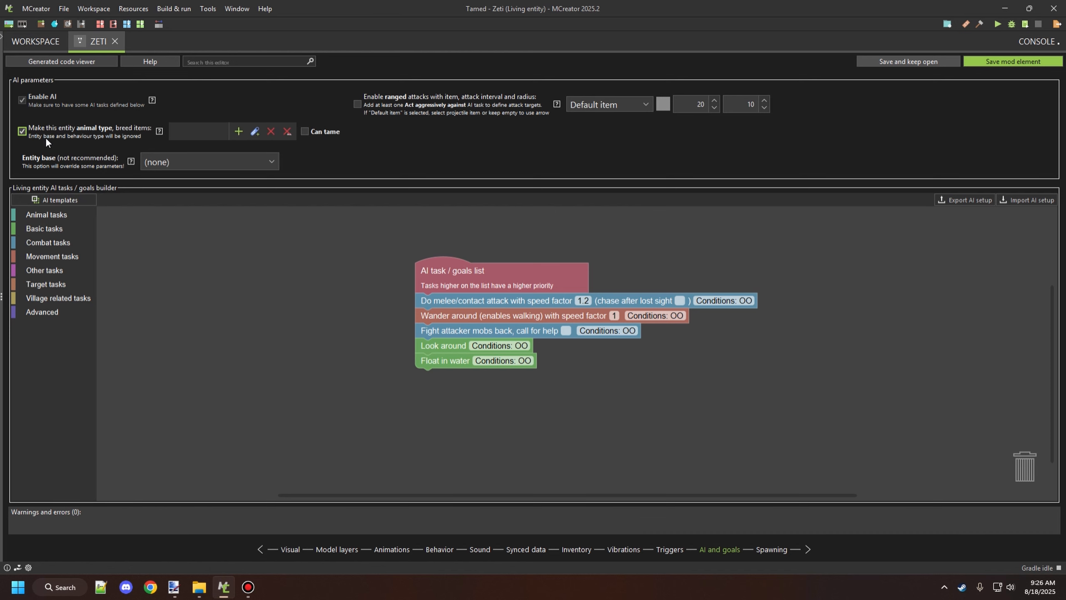
Add sugar from the items list as the entity's breed item and allow the entity to be tamed.
left_click(239, 131)
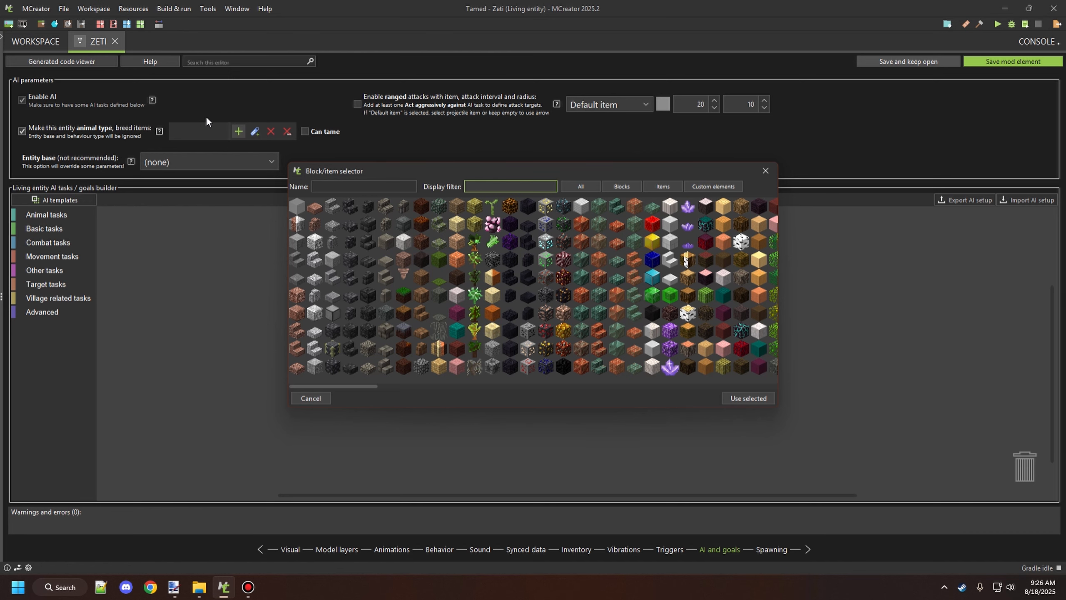
left_click(664, 186)
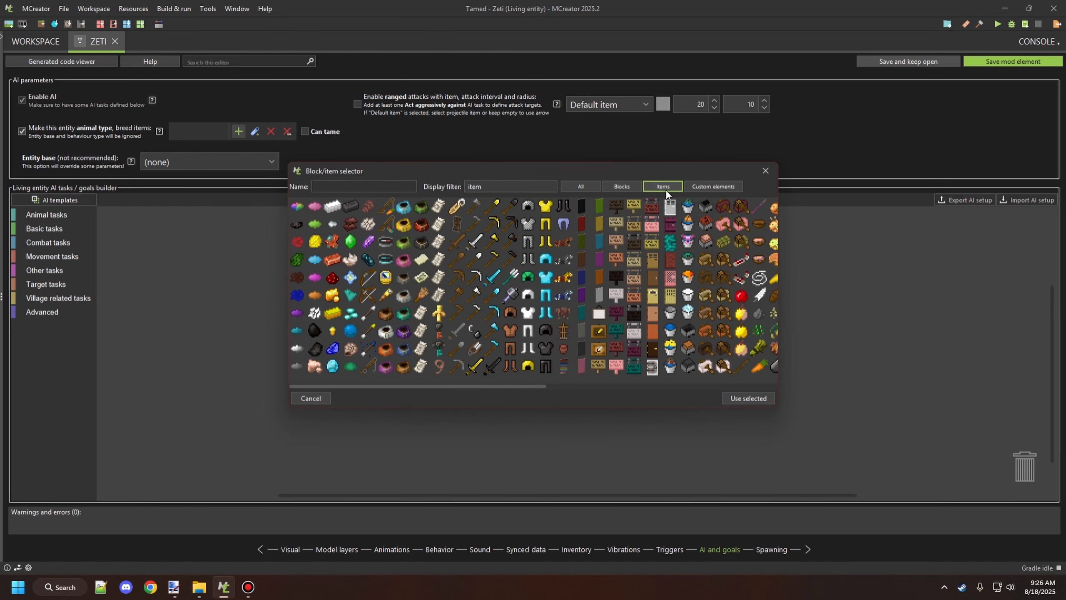
scroll(663, 234, "down", 5)
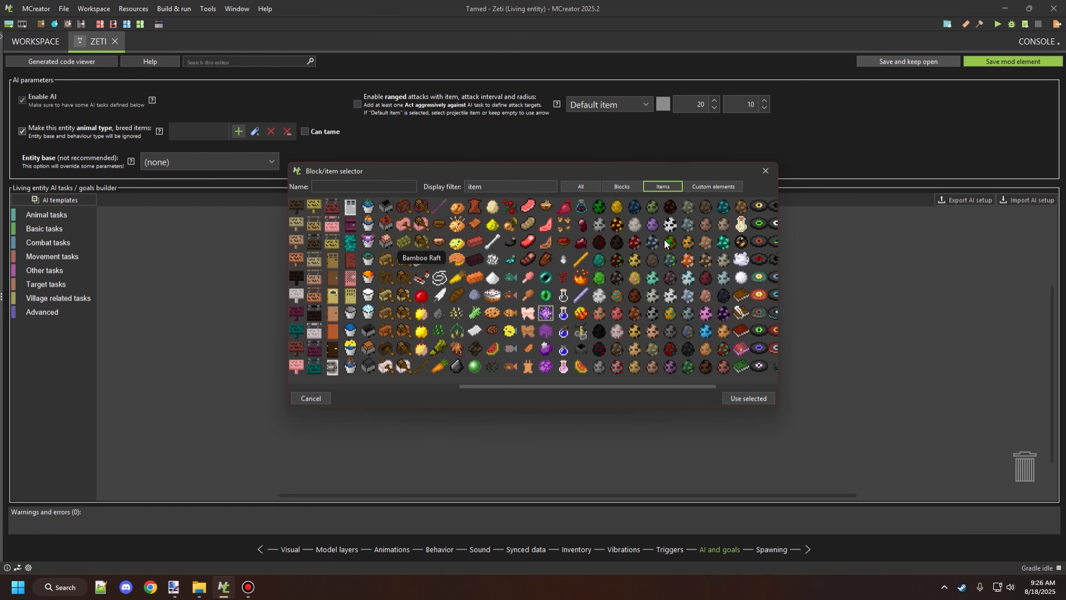
scroll(599, 286, "up", 2)
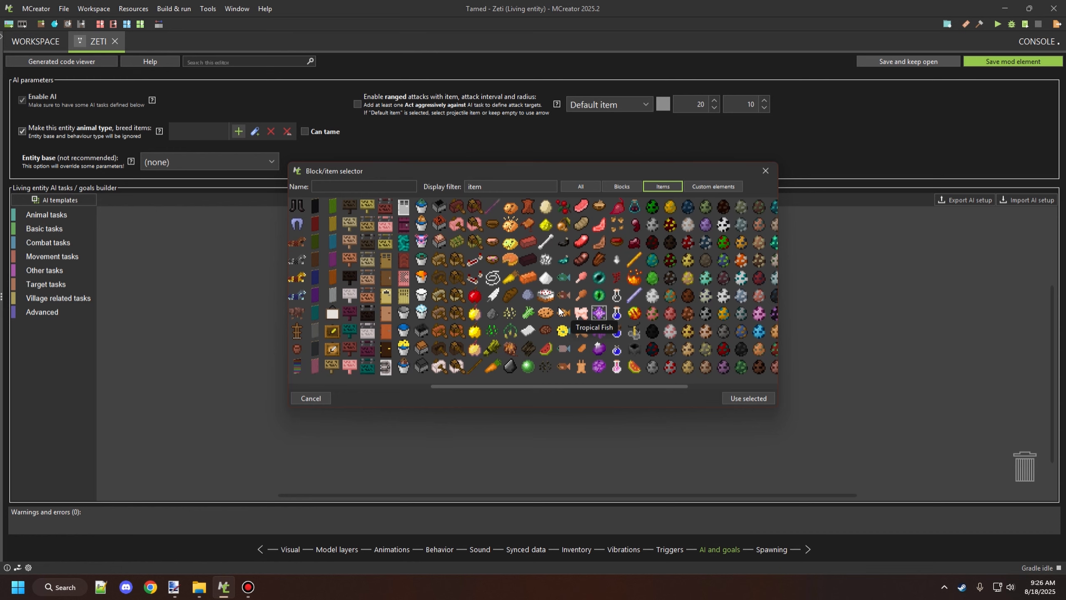
double_click(549, 282)
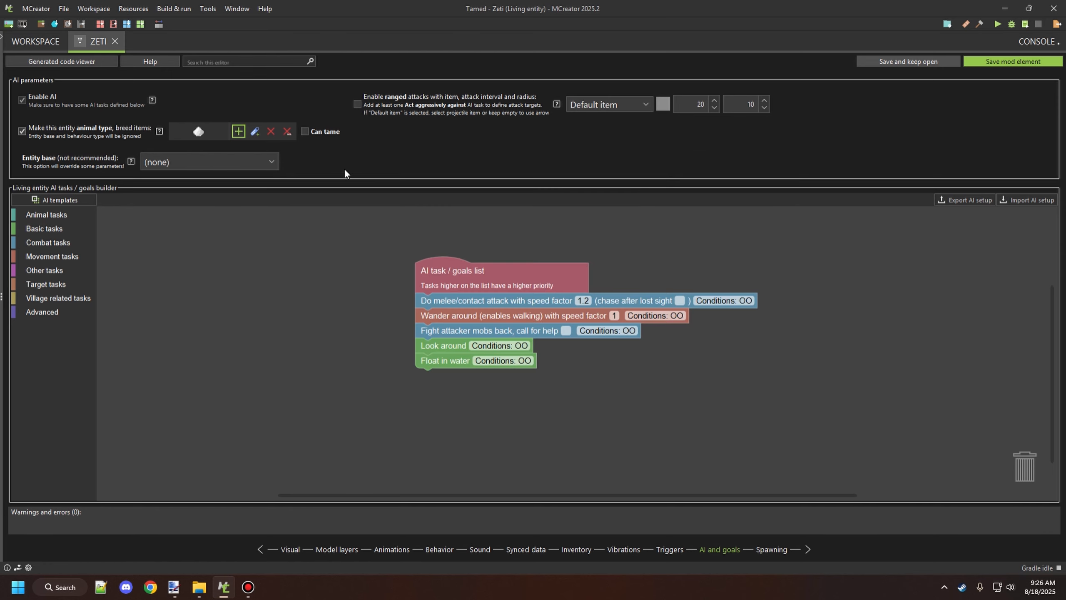
left_click(302, 134)
Detach the default tasks from the AI task / goals list and load the Basic tameable mob template.
left_click_drag(592, 256, 525, 215)
scroll(520, 221, "up", 1)
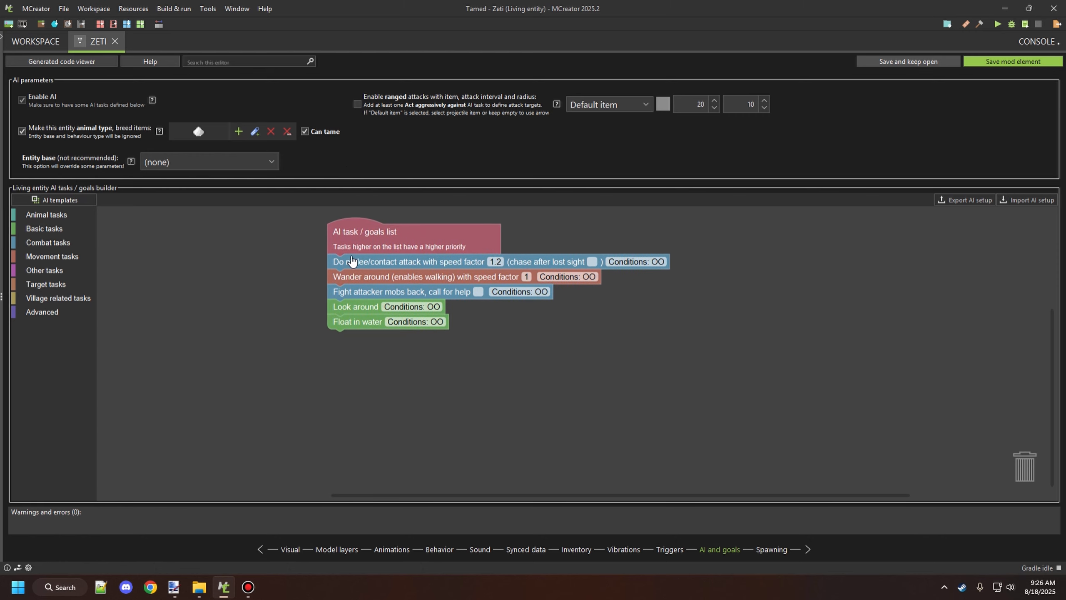
left_click_drag(352, 265, 357, 355)
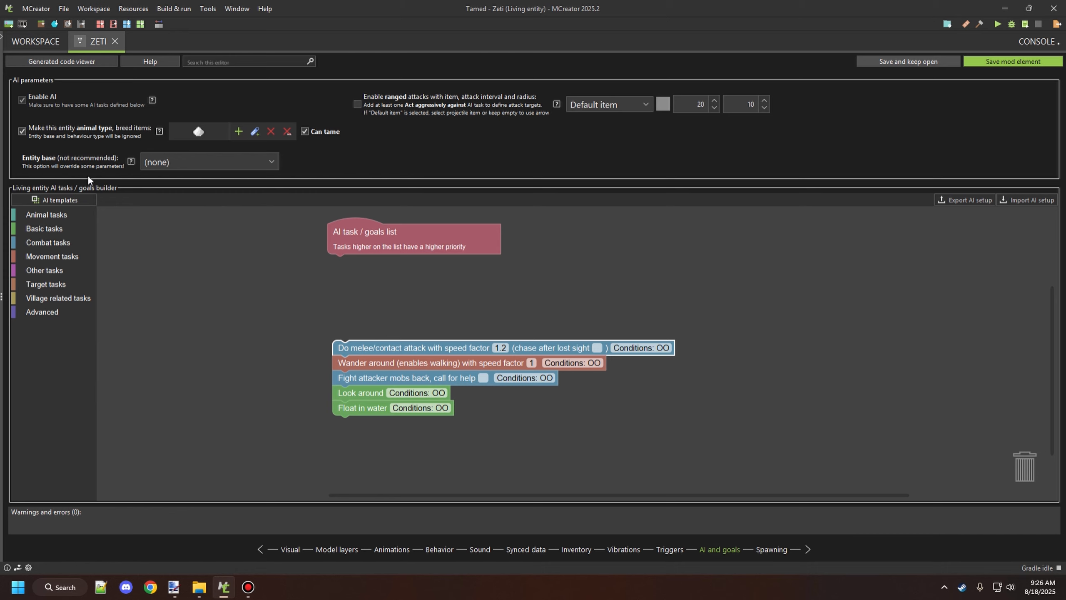
left_click(72, 199)
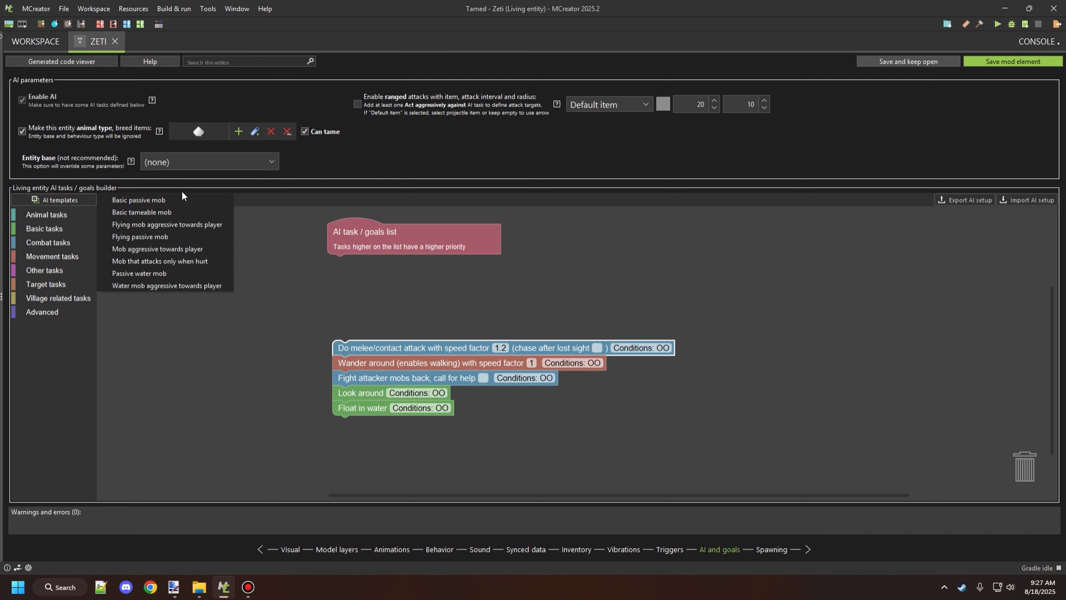
left_click(182, 212)
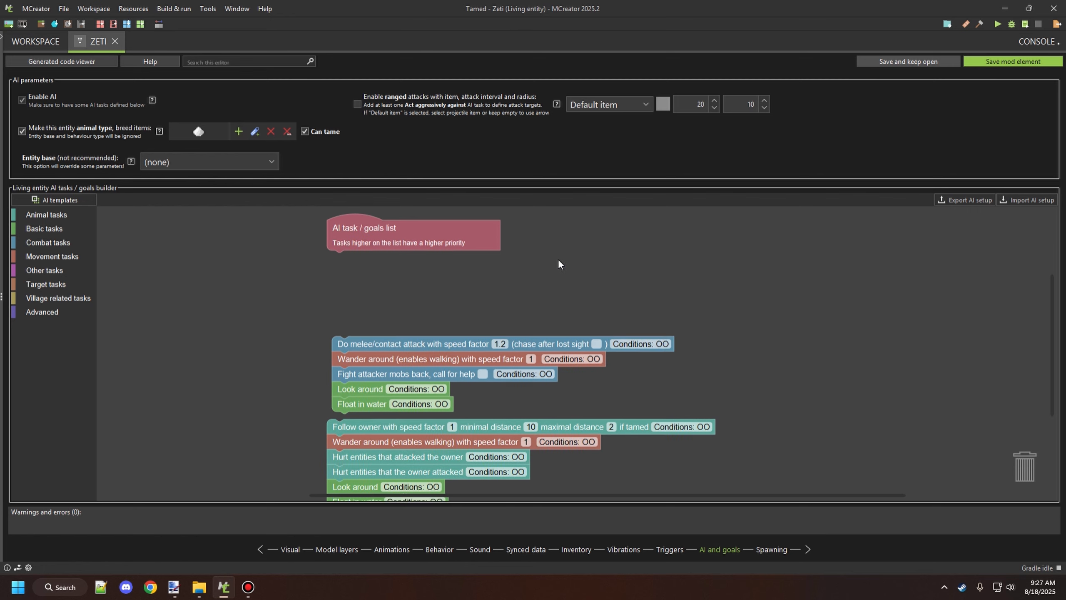
Delete the detached default tasks and attach the template's Follow owner task stack to the AI task / goals list.
scroll(558, 260, "down", 3)
left_click_drag(782, 261, 774, 282)
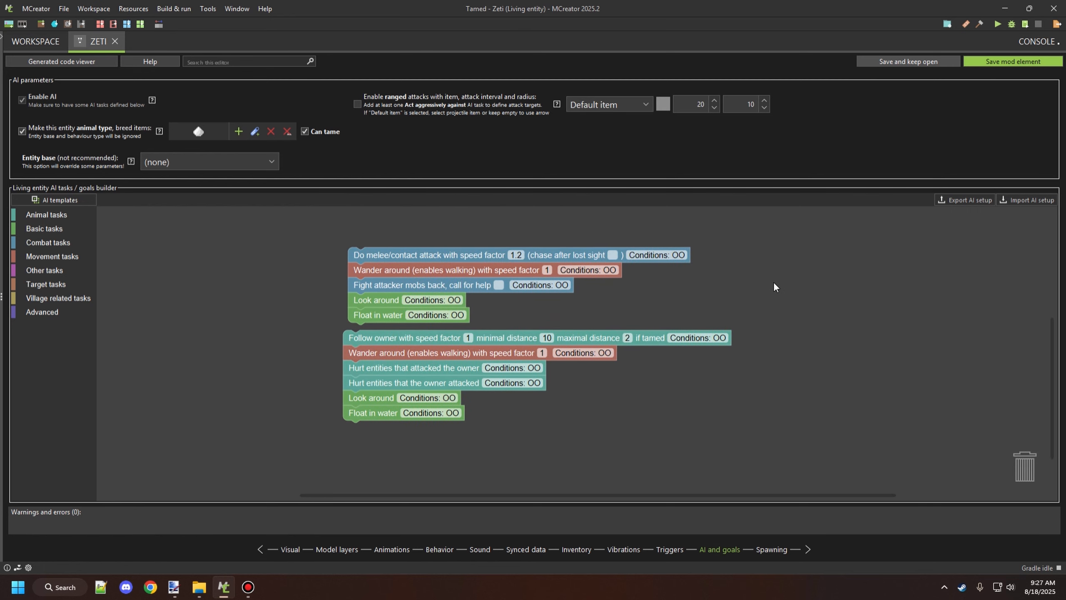
left_click_drag(386, 255, 1022, 470)
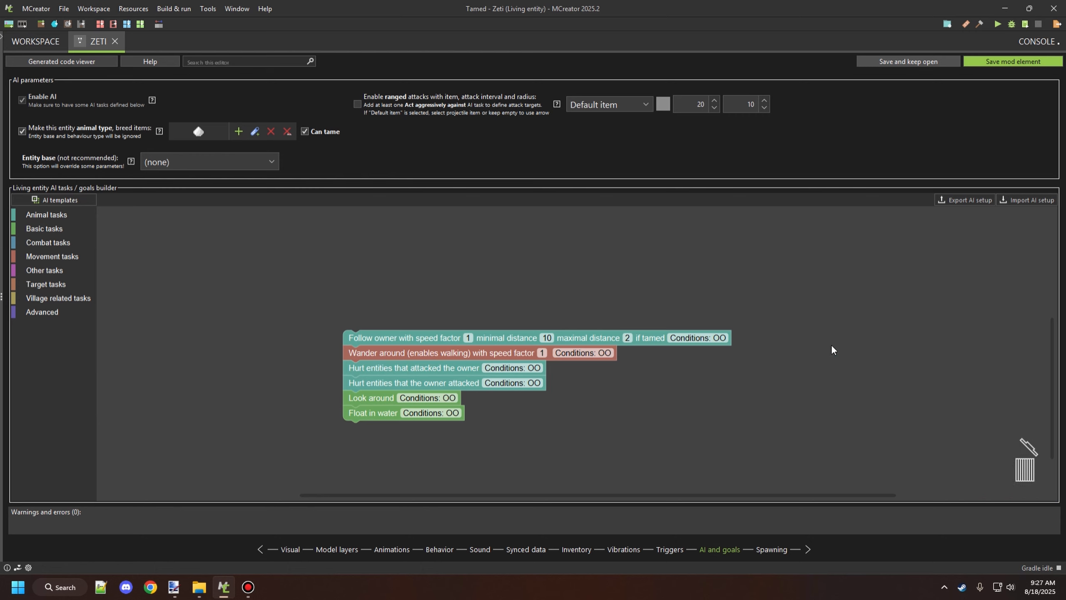
left_click_drag(590, 283, 596, 351)
left_click_drag(415, 408, 415, 236)
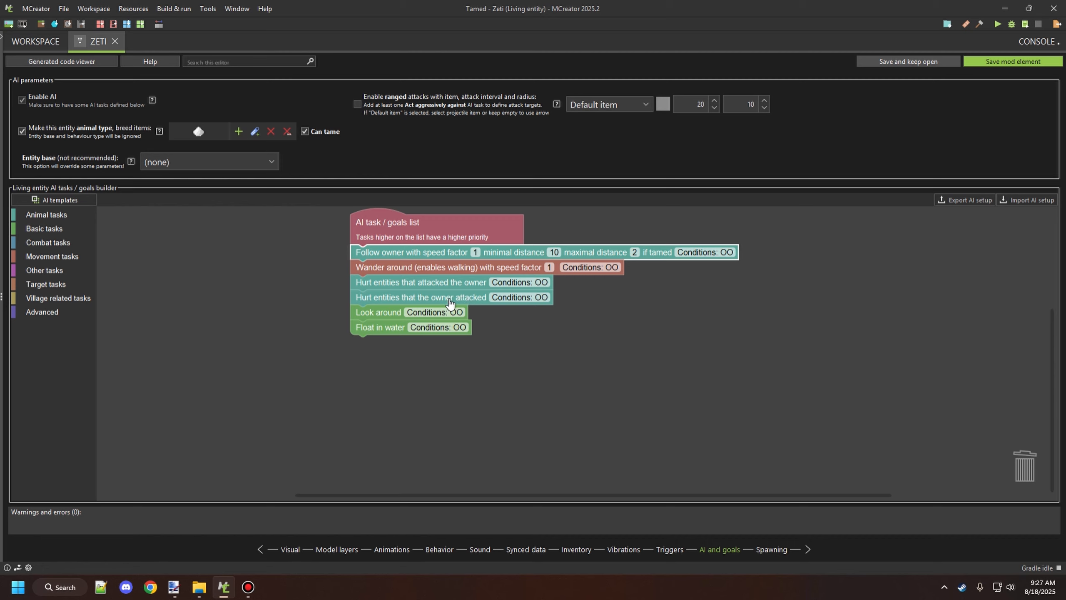
Review the follow, wander, owner-defence, look around and float tasks in the AI task / goals list.
scroll(601, 342, "up", 2)
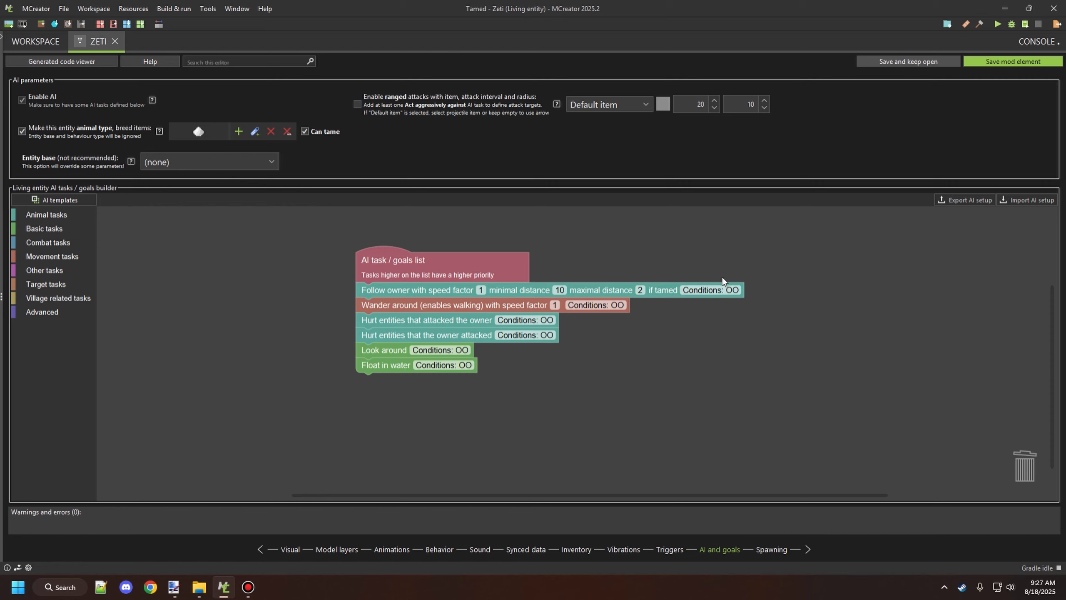
left_click_drag(700, 270, 708, 269)
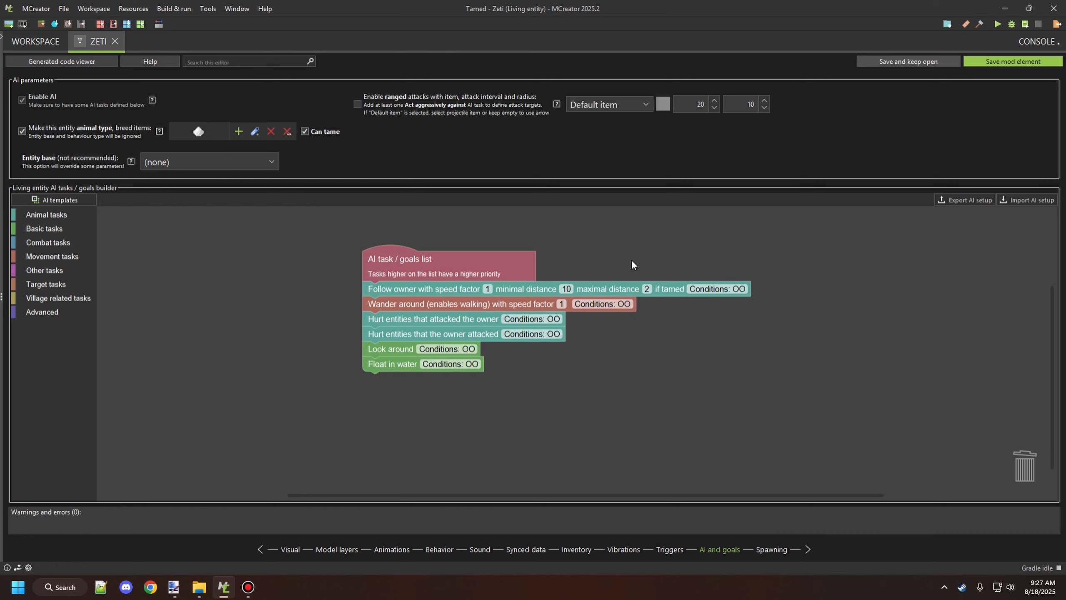
left_click_drag(664, 318, 653, 326)
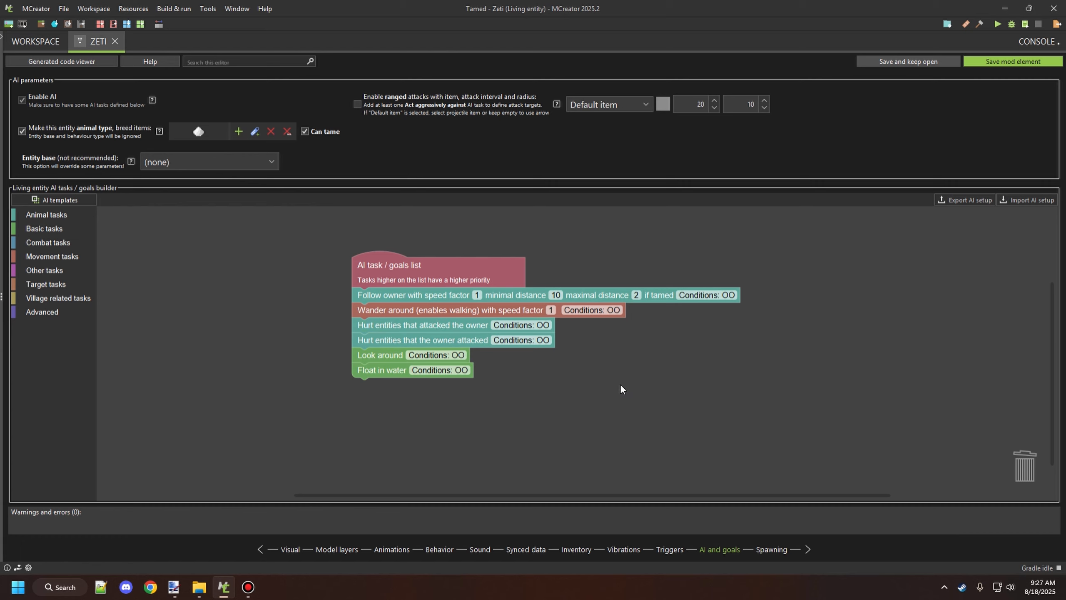
left_click_drag(620, 389, 625, 355)
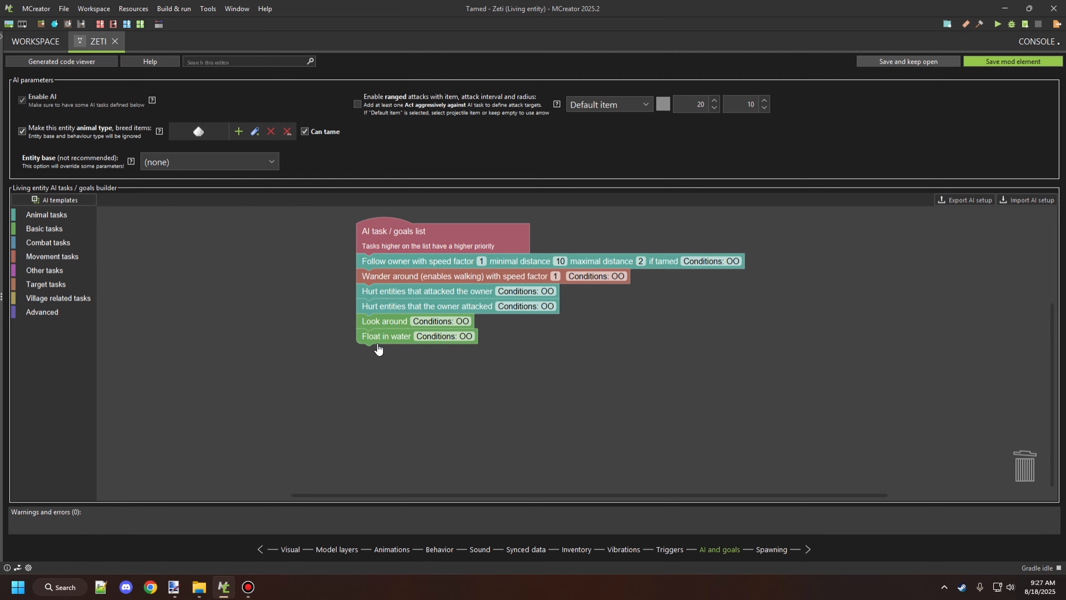
left_click_drag(535, 354, 483, 392)
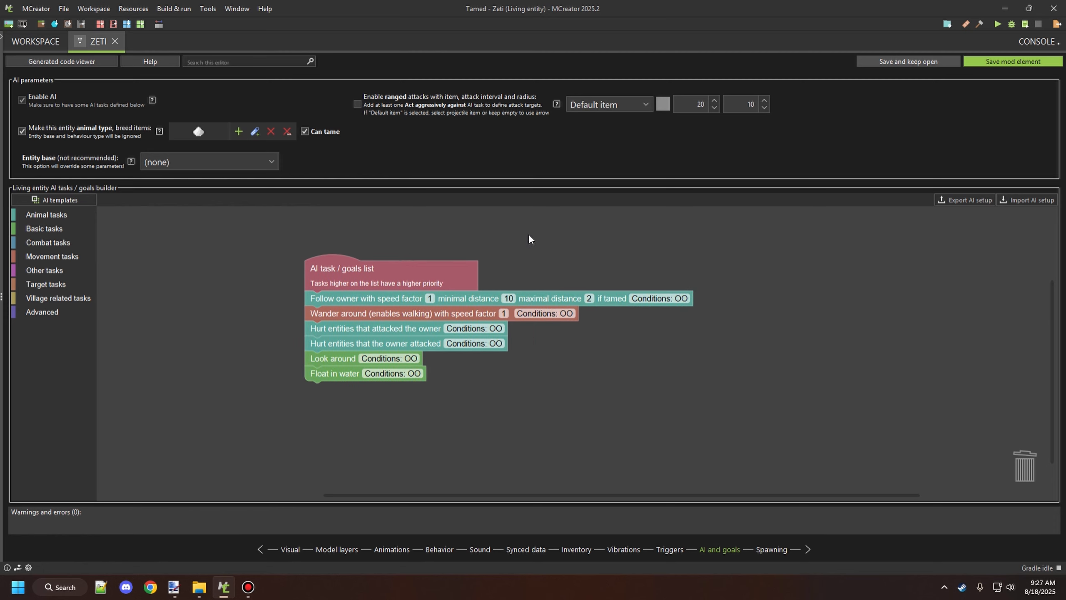
left_click_drag(597, 251, 638, 238)
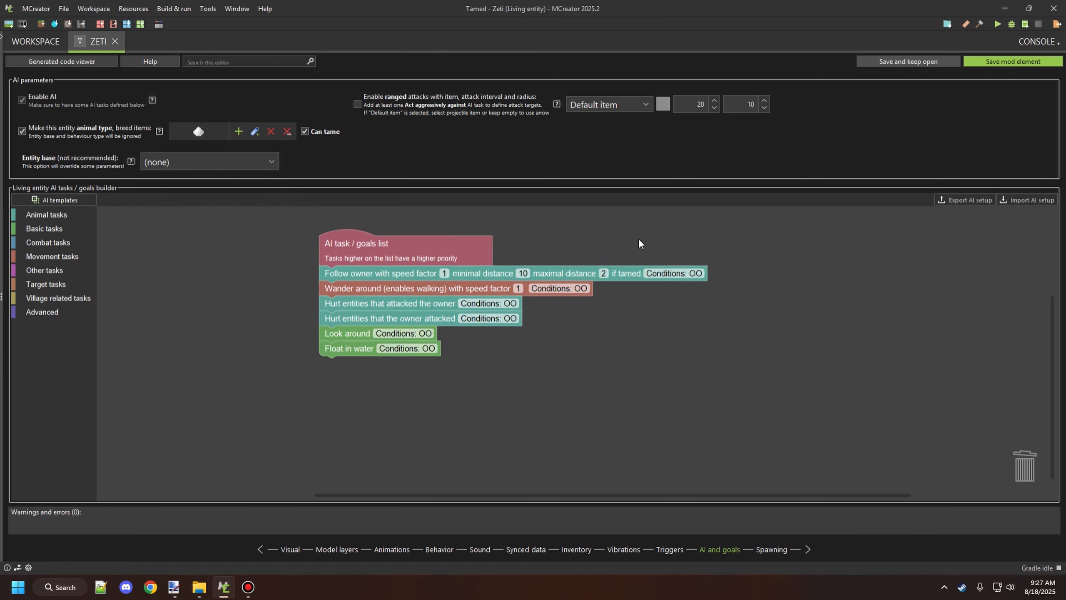
scroll(626, 349, "up", 1)
left_click_drag(643, 370, 614, 365)
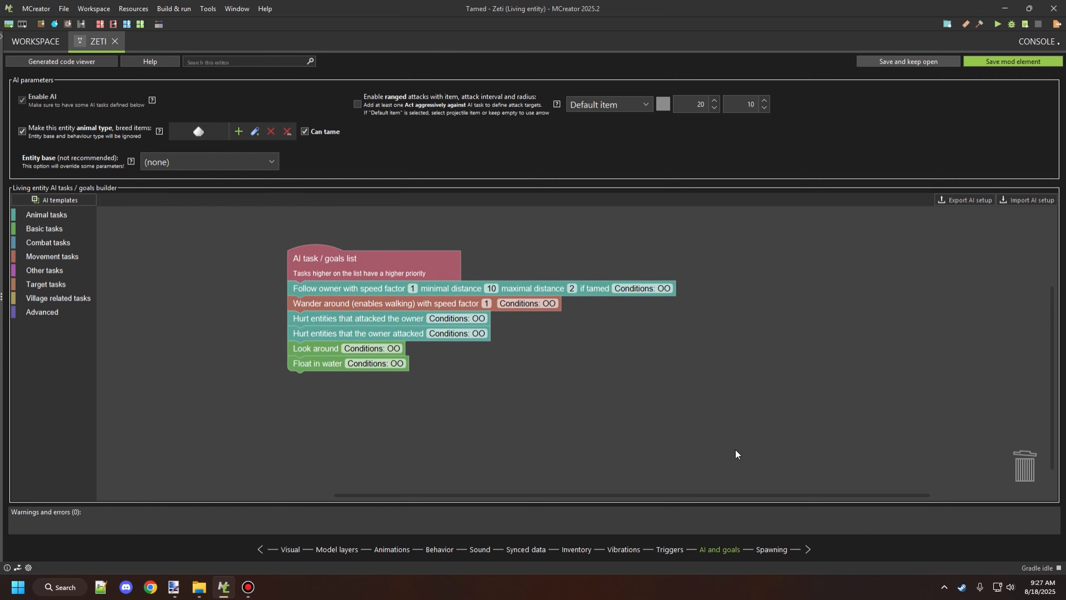
Disable despawning when idle and set the mob's natural spawning type to creature.
left_click(772, 549)
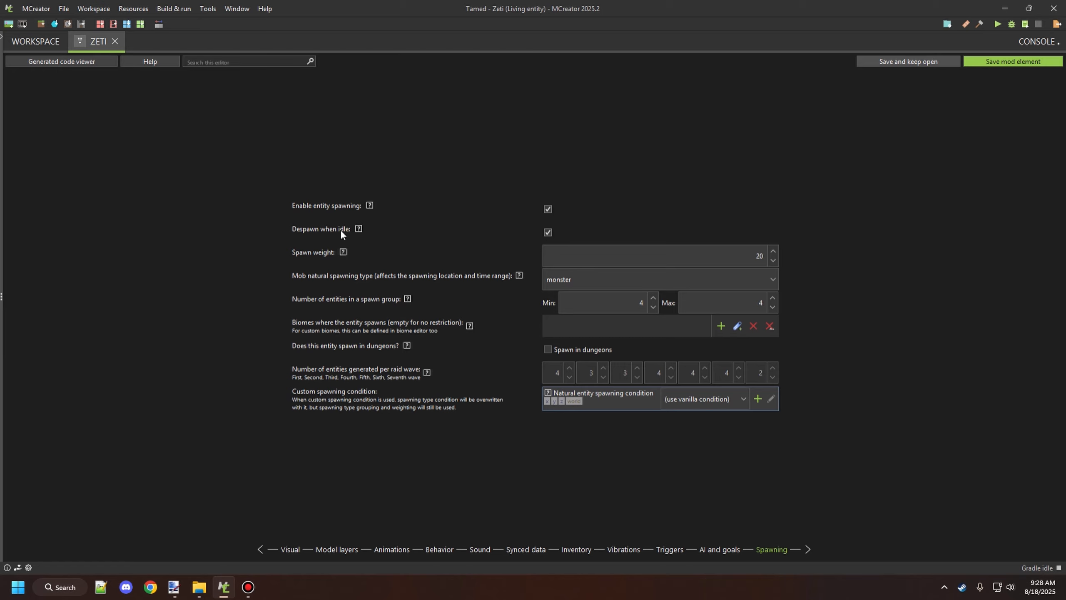
left_click(546, 231)
left_click(577, 284)
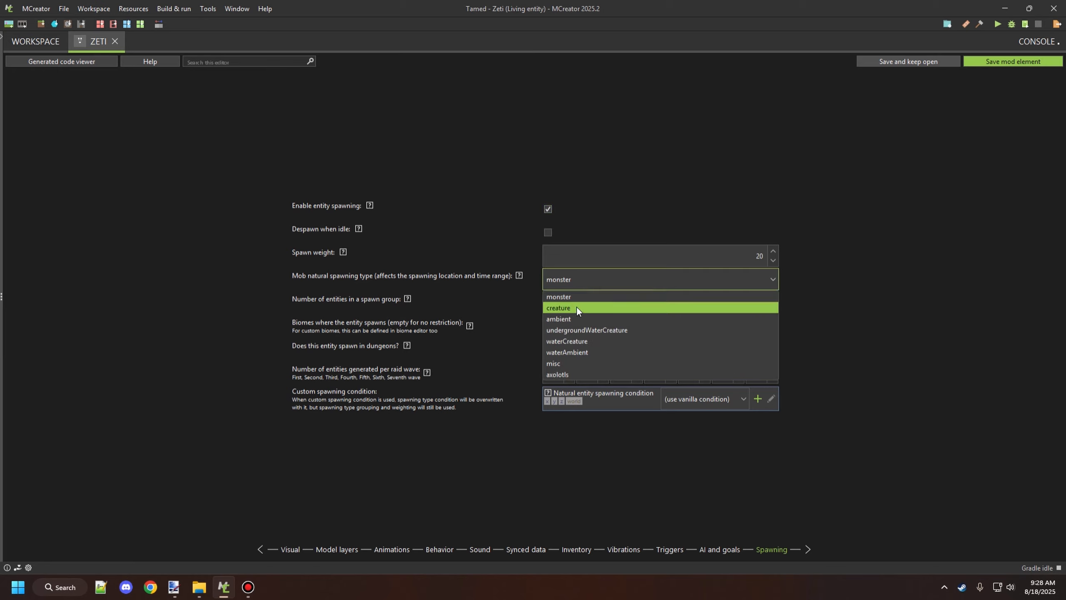
left_click(577, 308)
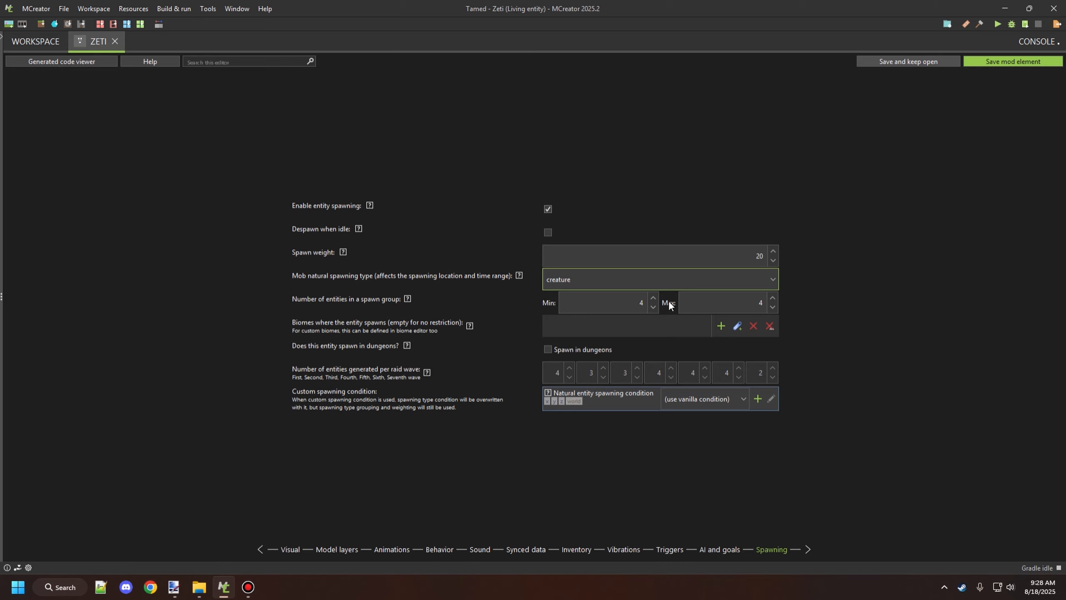
Set the minimum number of entities in a spawn group to 2 and open the maximum for editing.
left_click_drag(631, 307, 666, 303)
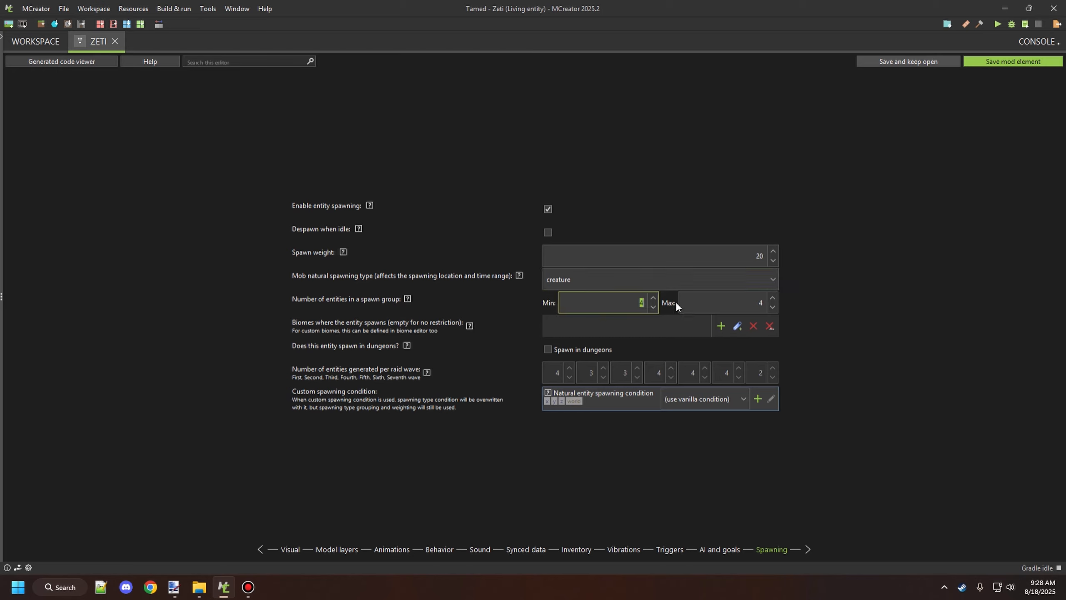
type("2")
left_click_drag(709, 296, 772, 305)
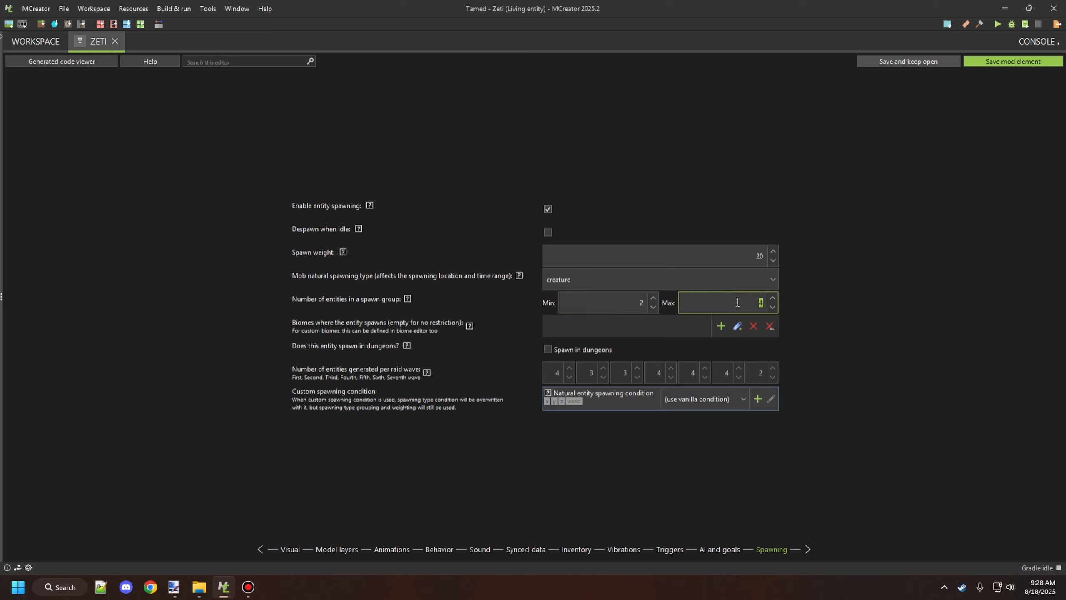